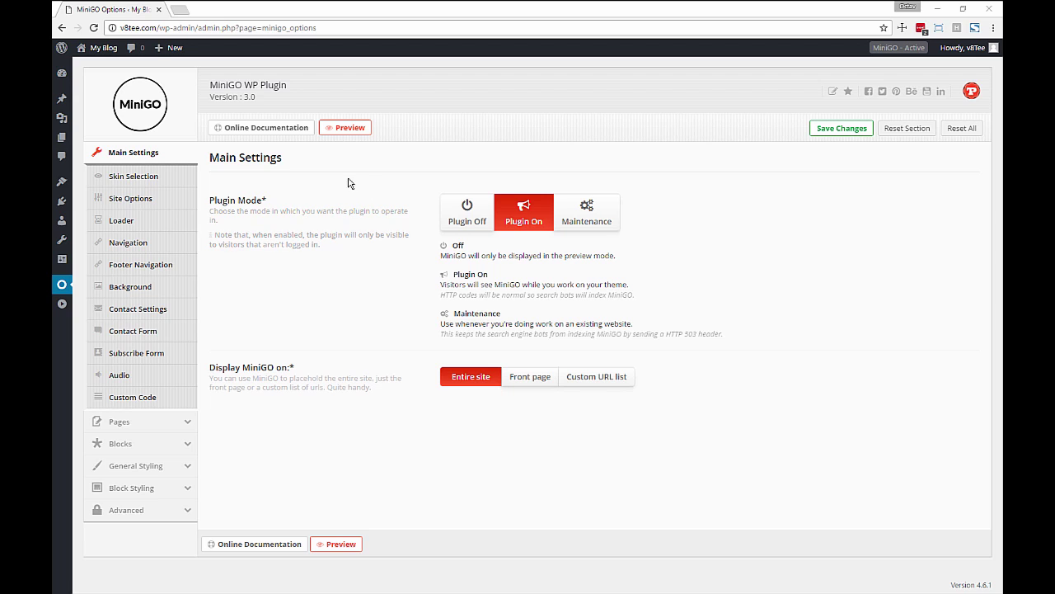
Step: Open the blog's public site in a separate tab, look over its home page, and close that tab
{"action": "mouse_move", "coordinate": [103, 47]}
{"action": "middle_click", "coordinate": [99, 70]}
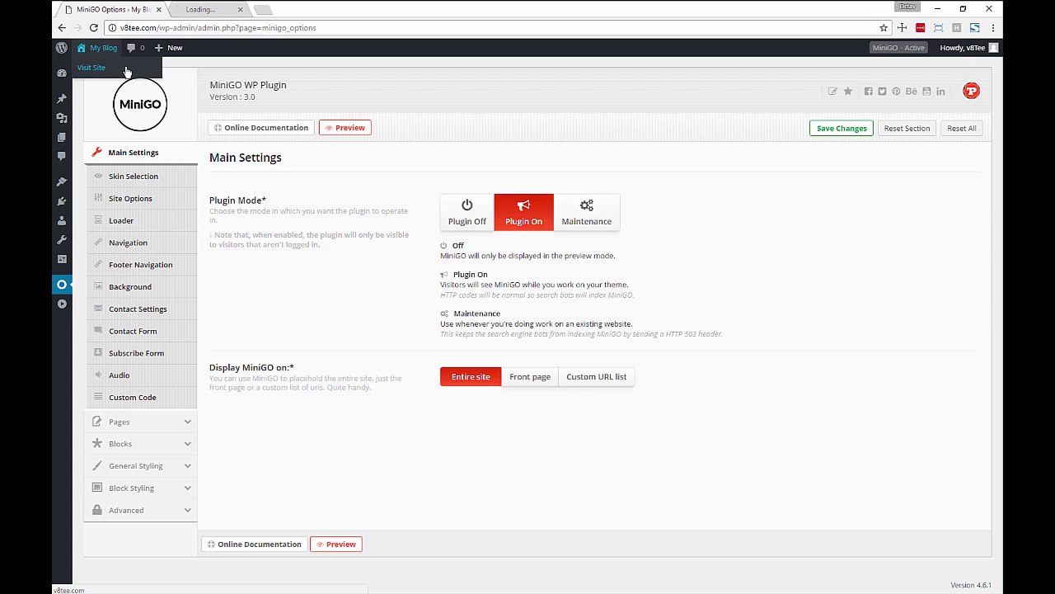
{"action": "left_click", "coordinate": [219, 12]}
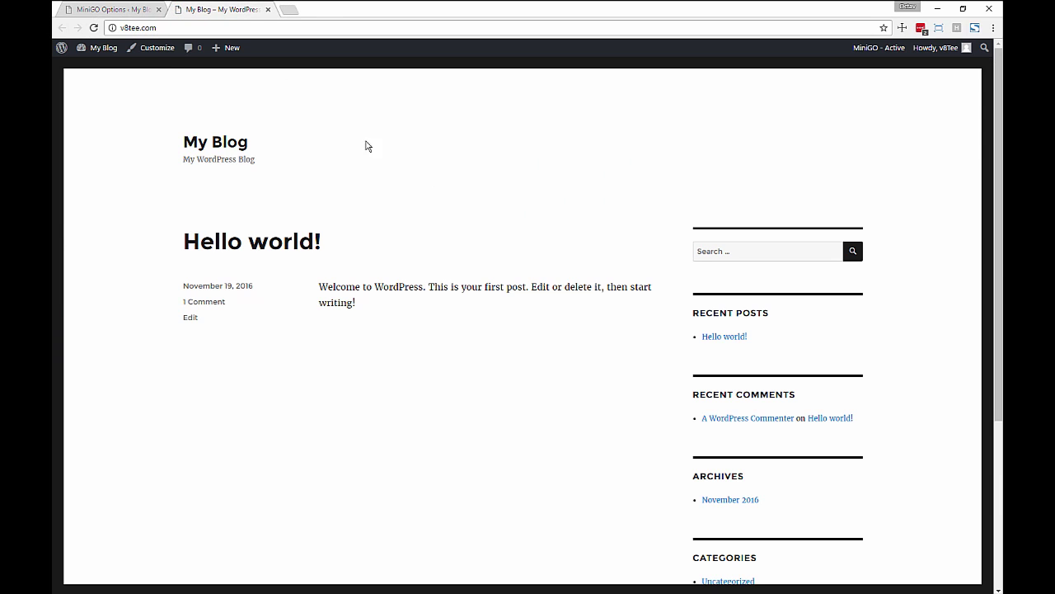
{"action": "scroll", "coordinate": [464, 326], "scroll_direction": "down", "scroll_amount": 2}
{"action": "scroll", "coordinate": [464, 326], "scroll_direction": "up", "scroll_amount": 2}
{"action": "key", "text": "ctrl+w"}
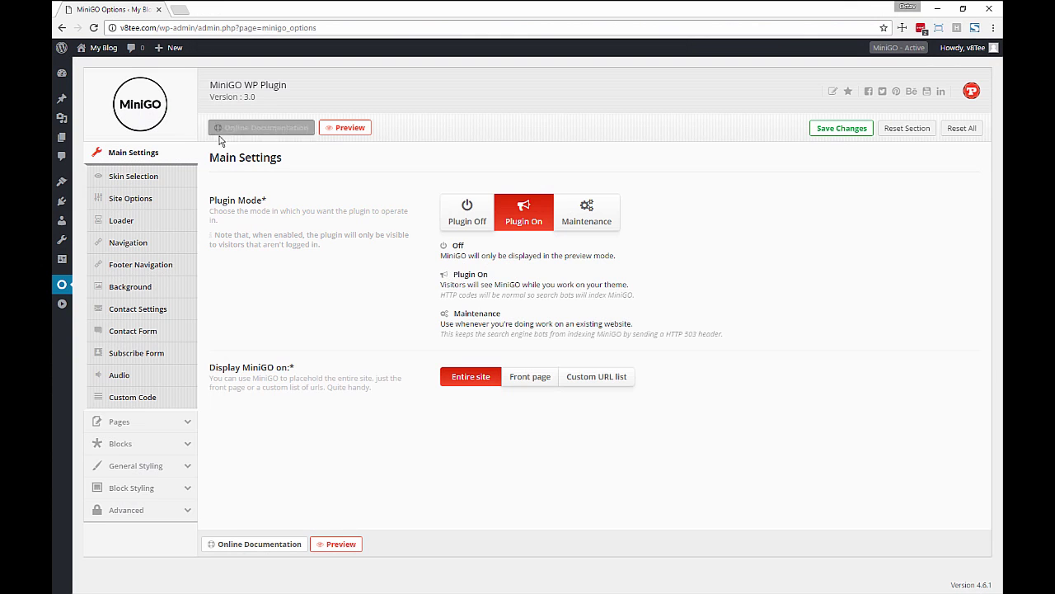
Step: Preview the MiniGO page, examine the cs_preview part of its address, and close the preview
{"action": "left_click", "coordinate": [345, 128]}
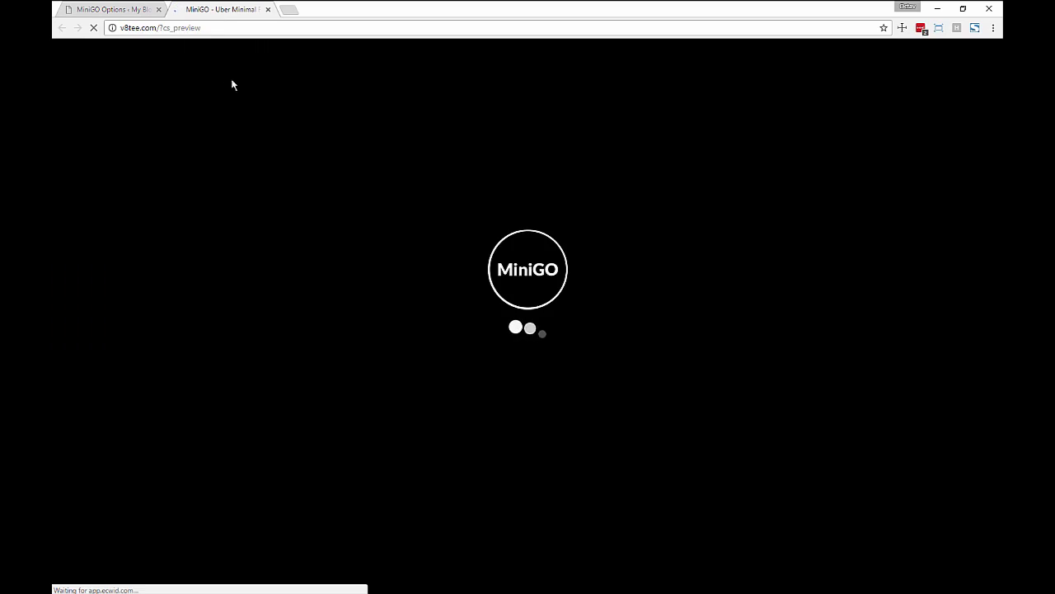
{"action": "left_click_drag", "start_coordinate": [166, 27], "coordinate": [204, 27]}
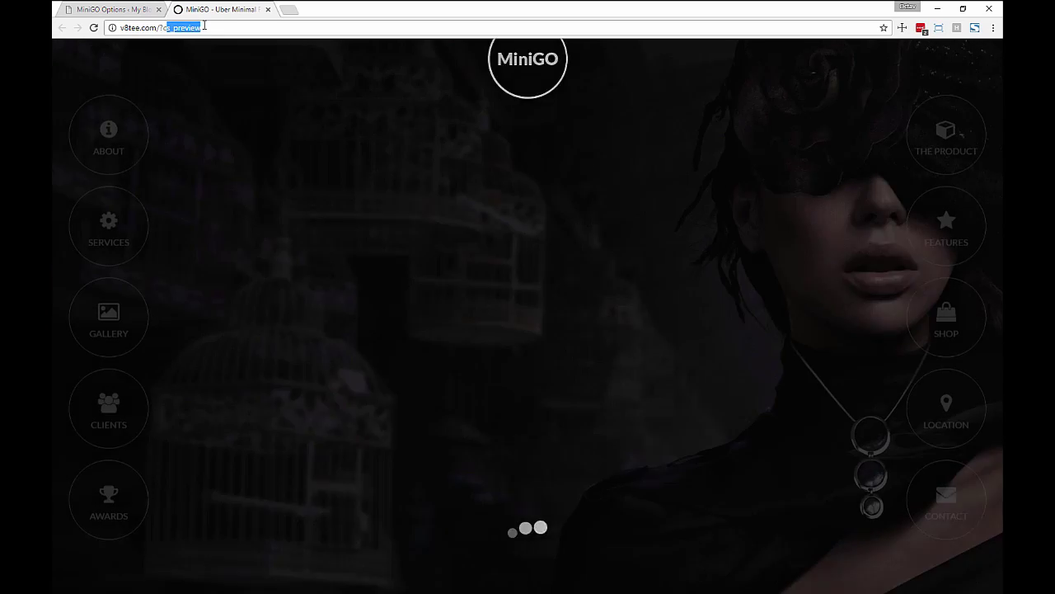
{"action": "left_click", "coordinate": [306, 113]}
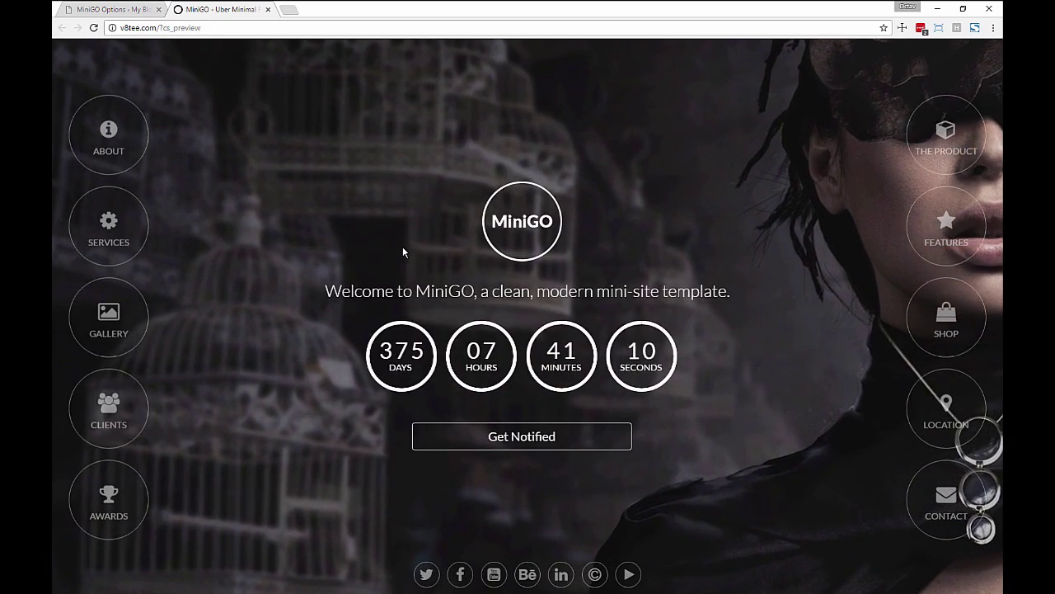
{"action": "key", "text": "ctrl+w"}
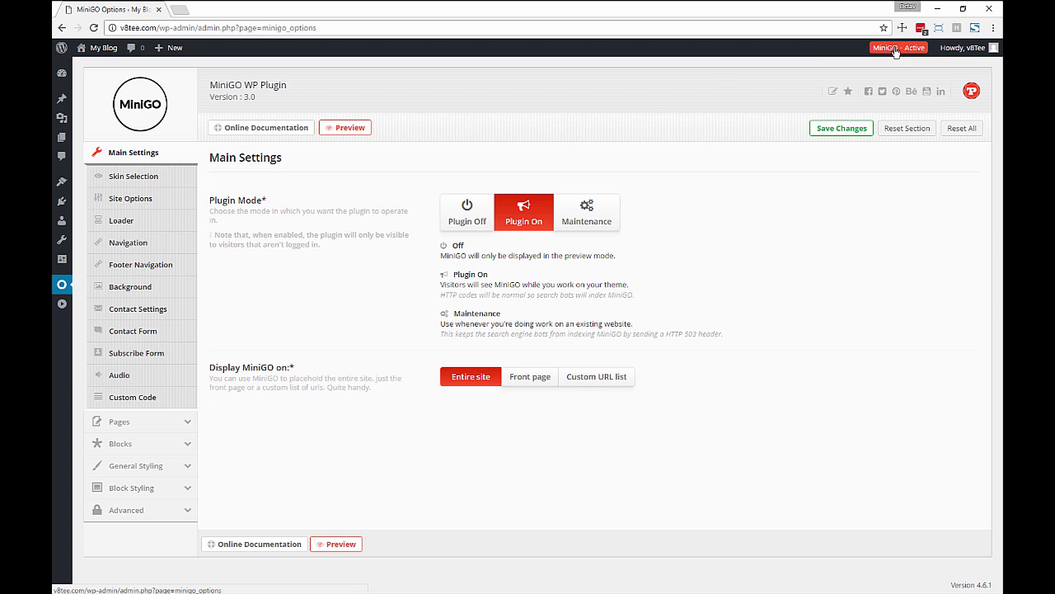
Step: Set the MiniGO plugin mode to Plugin Off and save the changes
{"action": "left_click", "coordinate": [467, 216]}
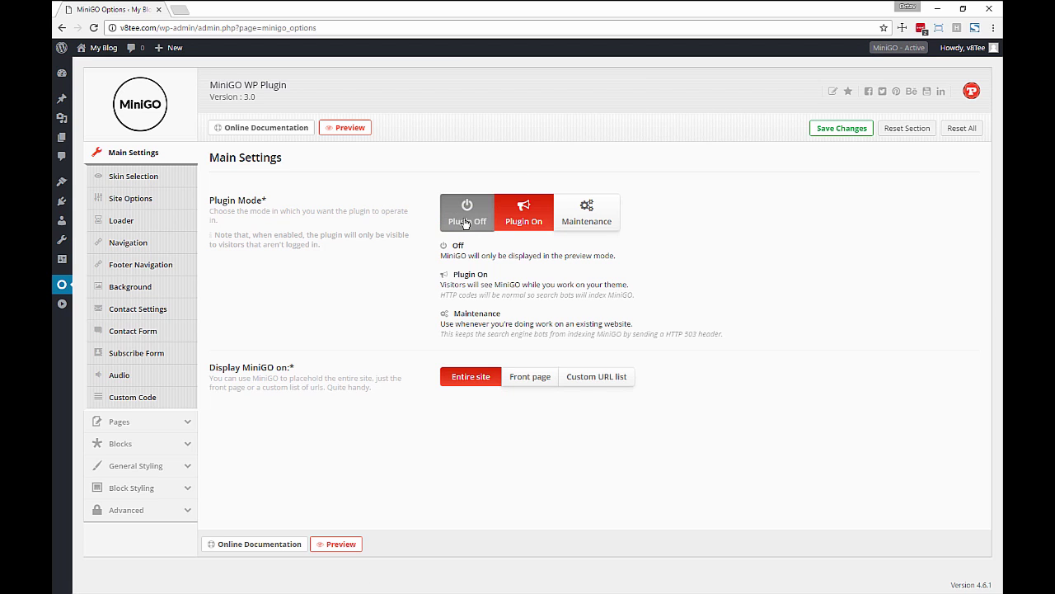
{"action": "left_click", "coordinate": [825, 132]}
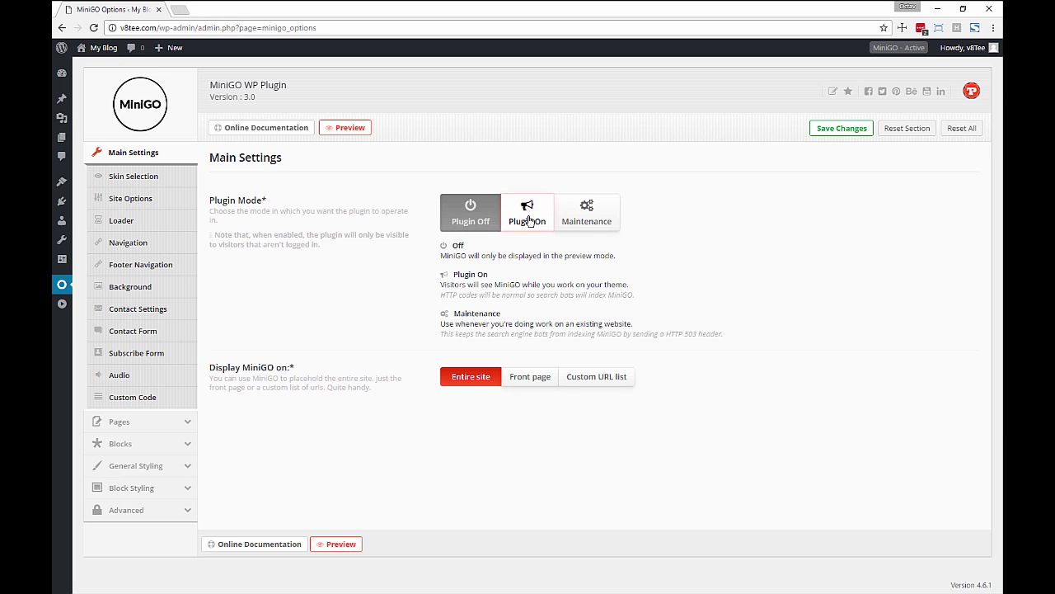
Step: Set the plugin mode to Maintenance, save the changes, and reload v8tee.com in Microsoft Edge
{"action": "left_click", "coordinate": [526, 228]}
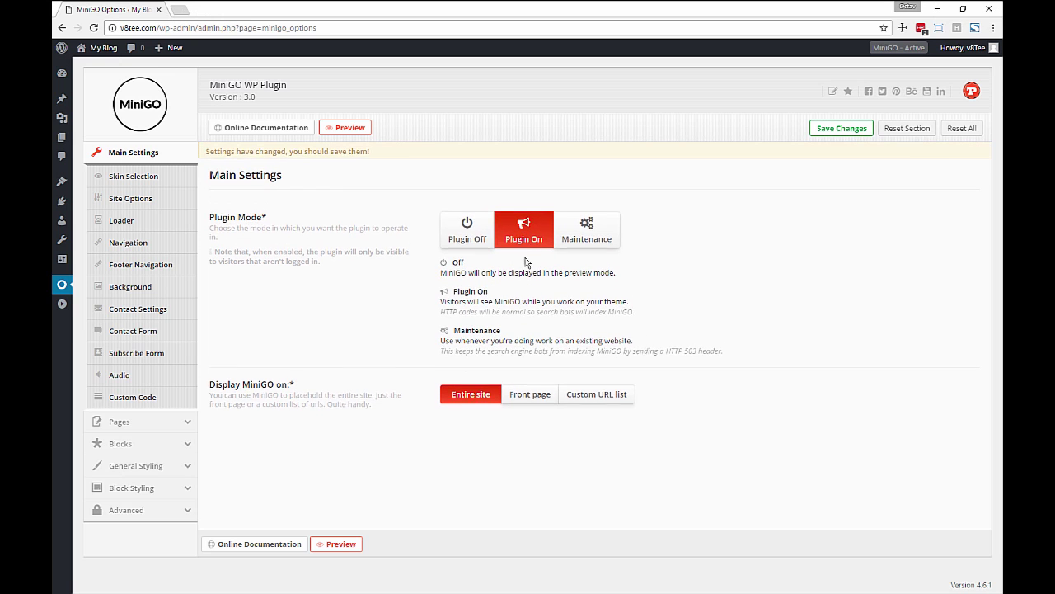
{"action": "left_click", "coordinate": [591, 248]}
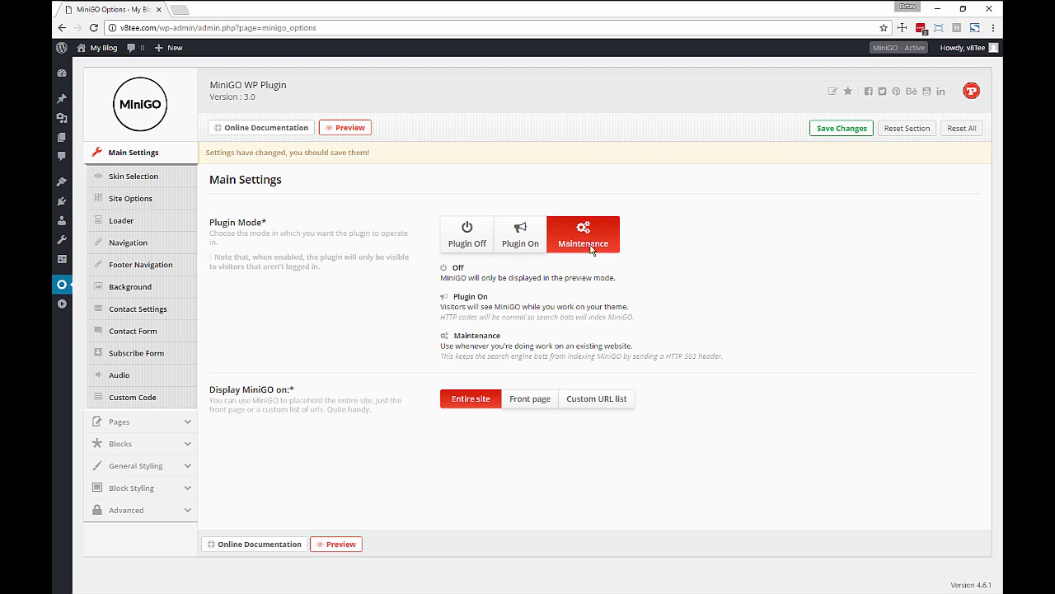
{"action": "left_click", "coordinate": [841, 128]}
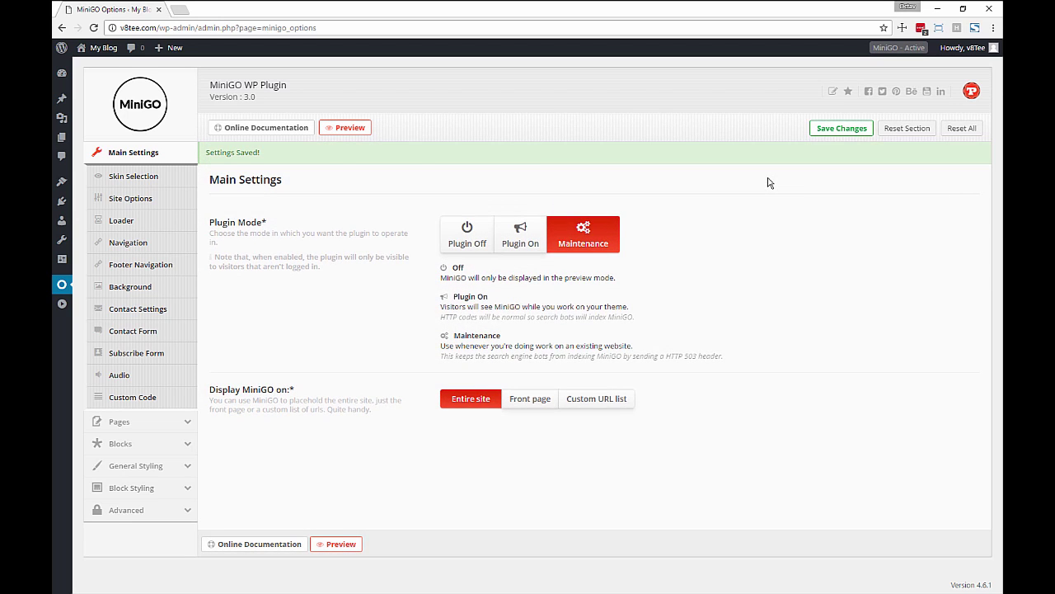
{"action": "key", "text": "alt+Tab"}
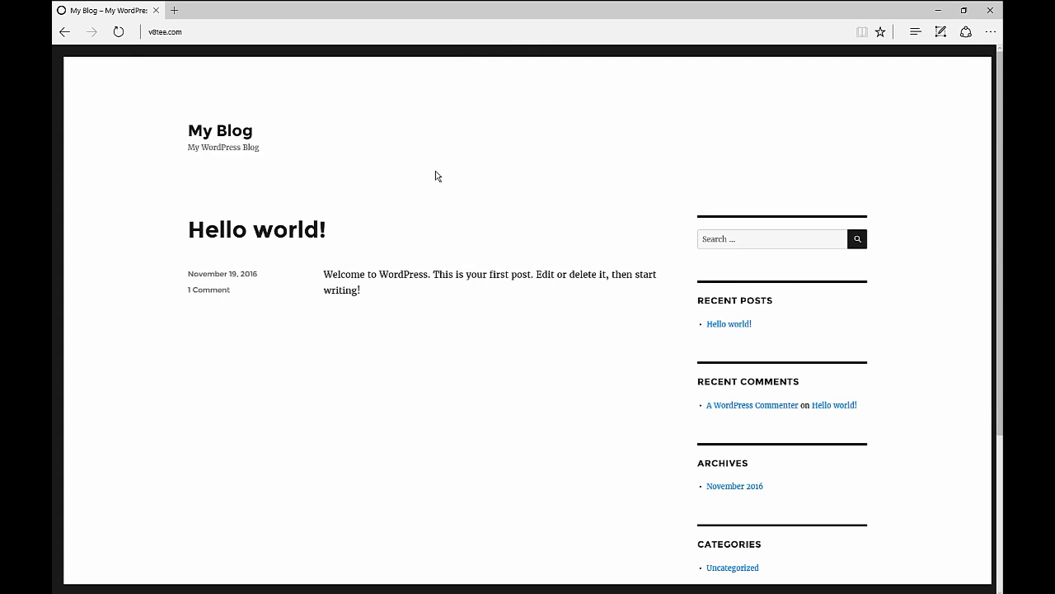
{"action": "key", "text": "F5"}
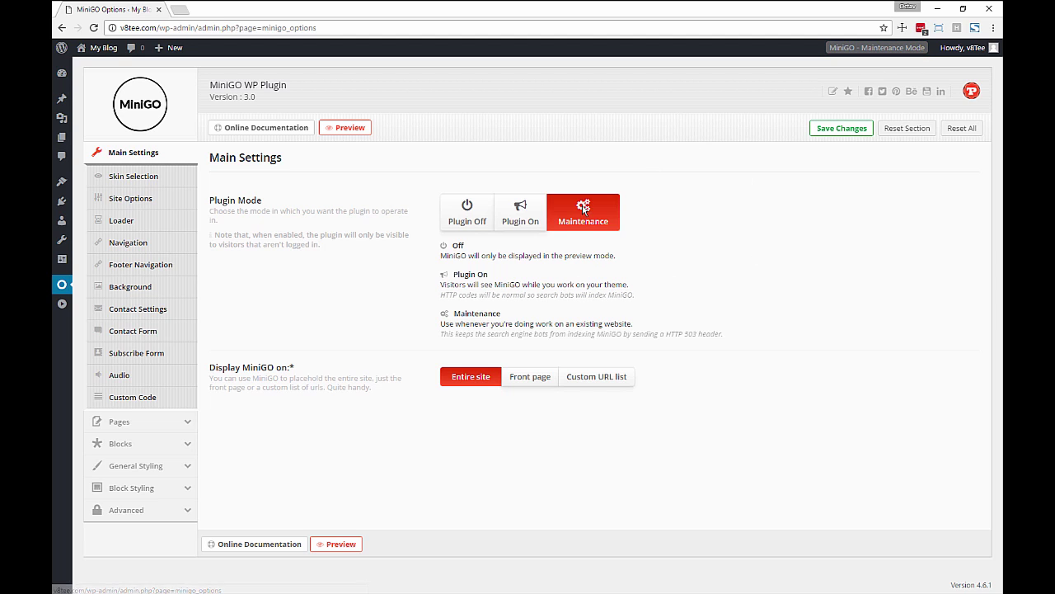
Step: Set the plugin mode to Plugin On and restrict MiniGO's display to the Front page, saving each change
{"action": "left_click", "coordinate": [522, 213]}
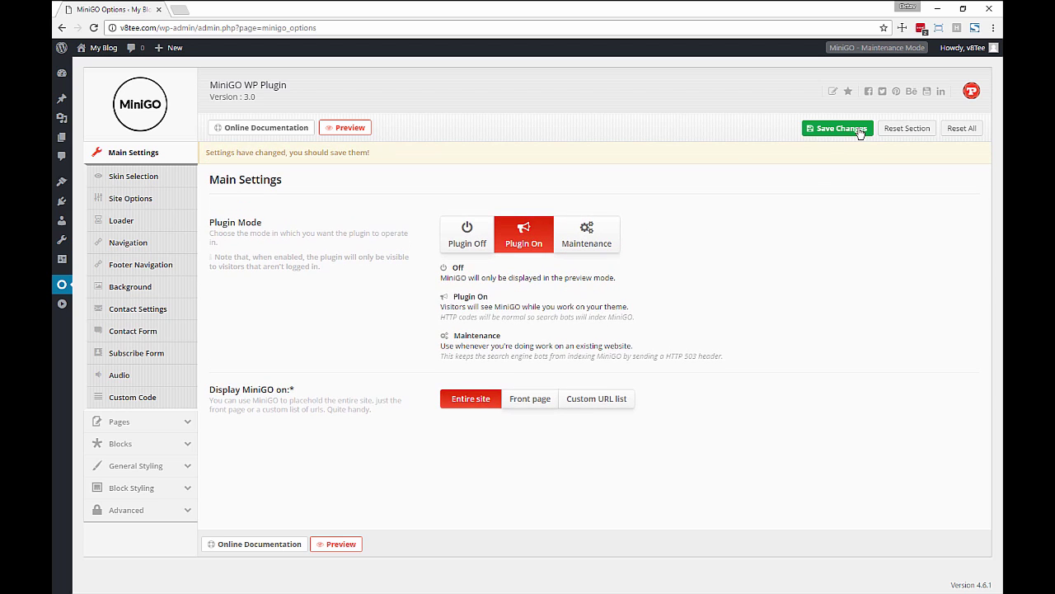
{"action": "left_click", "coordinate": [859, 130]}
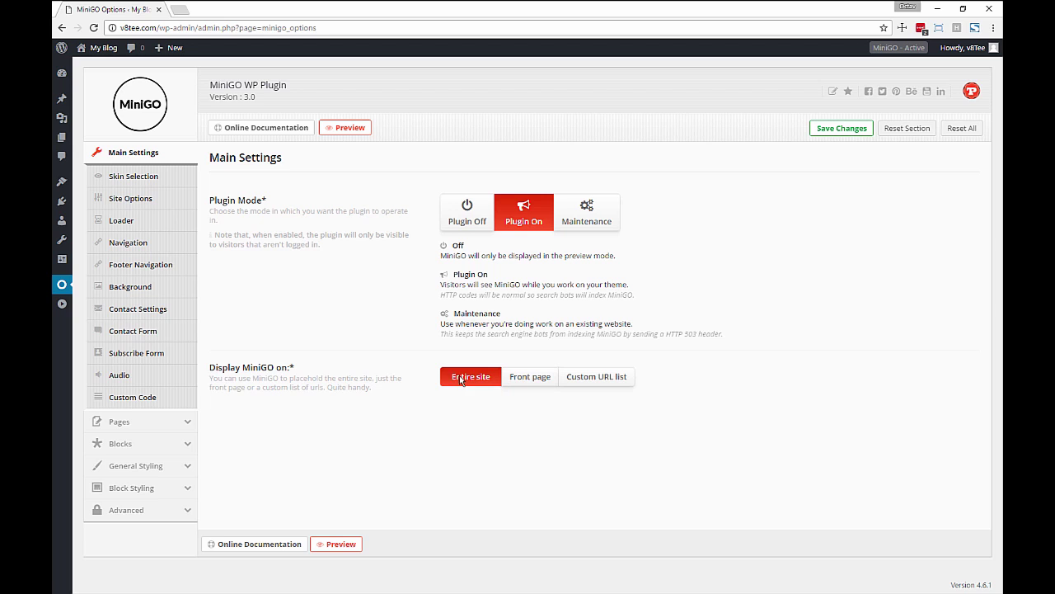
{"action": "left_click", "coordinate": [526, 381]}
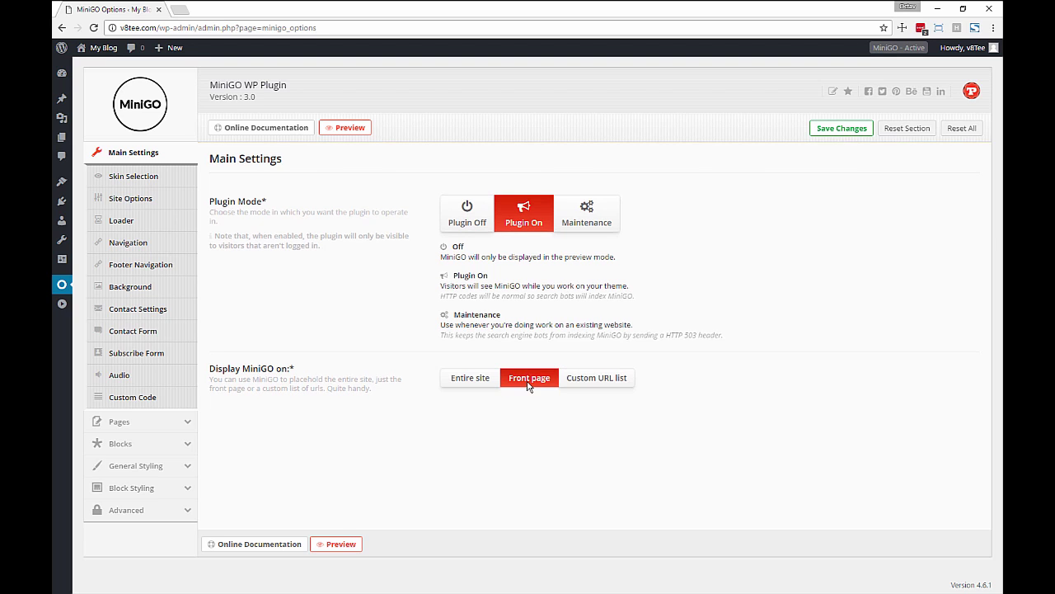
{"action": "left_click", "coordinate": [849, 129]}
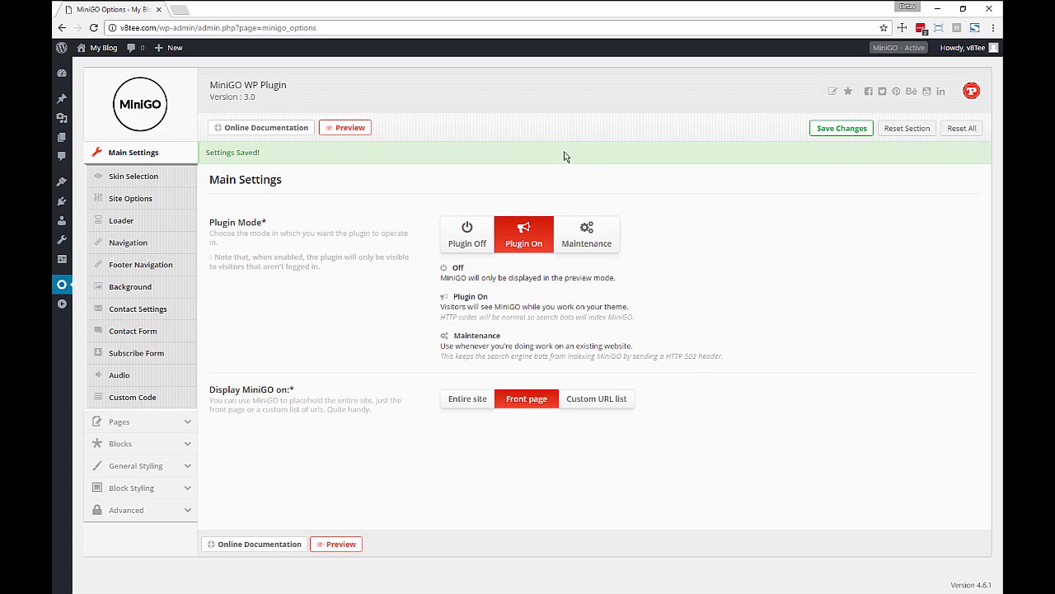
Step: Switch to Microsoft Edge and open v8tee.com/blog to check how a page other than the front page displays
{"action": "key", "text": "alt+Tab"}
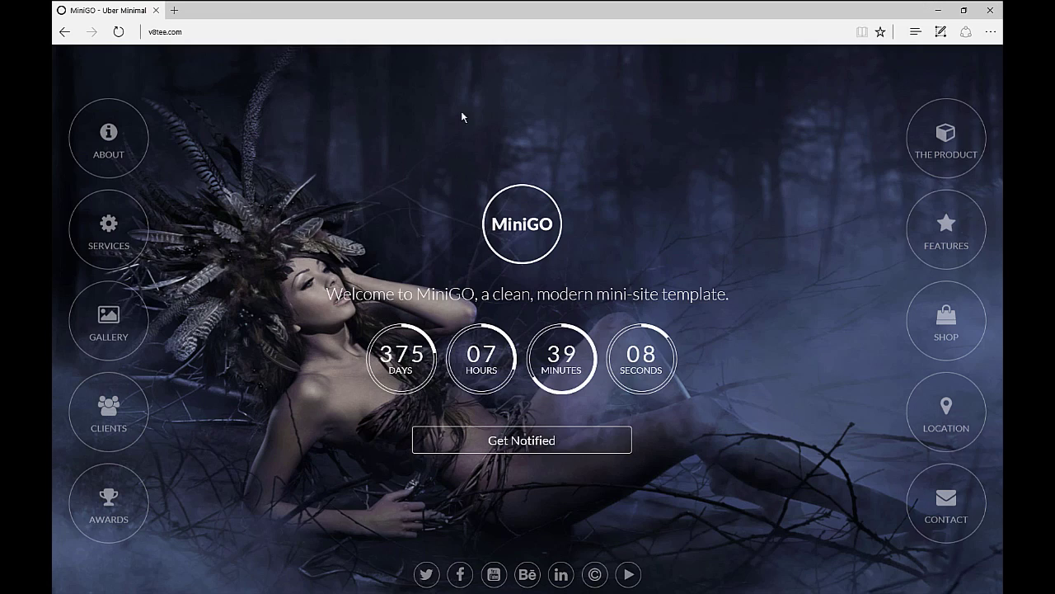
{"action": "left_click", "coordinate": [238, 33]}
{"action": "left_click", "coordinate": [256, 31]}
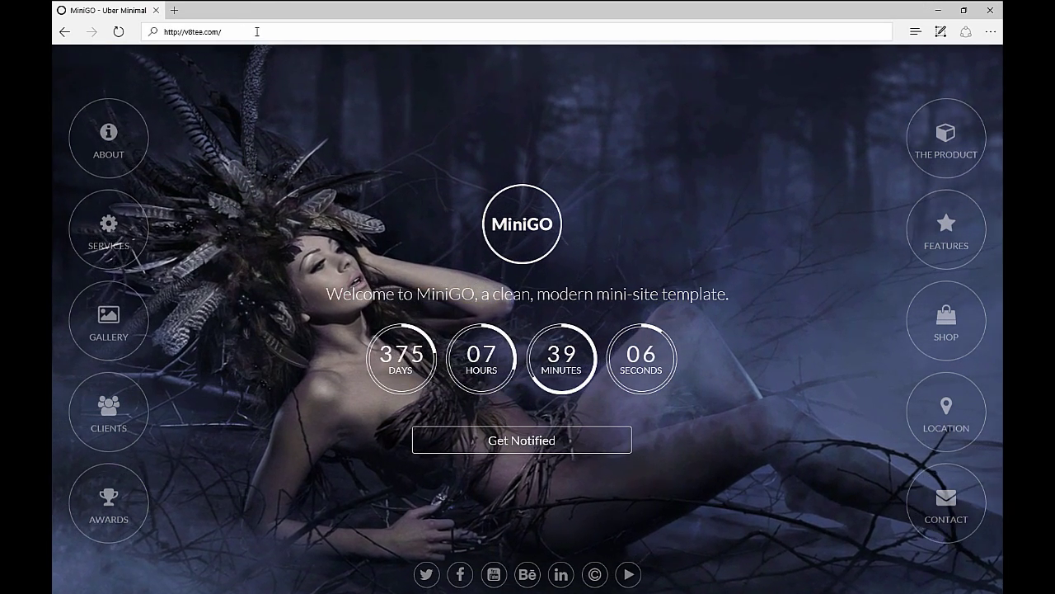
{"action": "type", "text": "blog"}
{"action": "key", "text": "Return"}
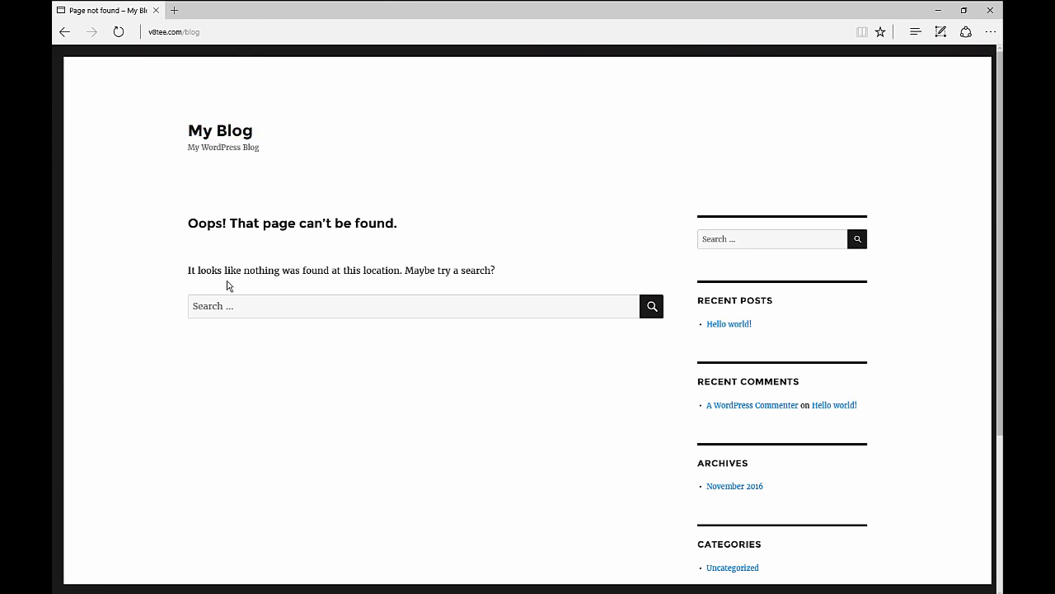
{"action": "scroll", "coordinate": [229, 284], "scroll_direction": "down", "scroll_amount": 2}
{"action": "scroll", "coordinate": [228, 284], "scroll_direction": "up", "scroll_amount": 2}
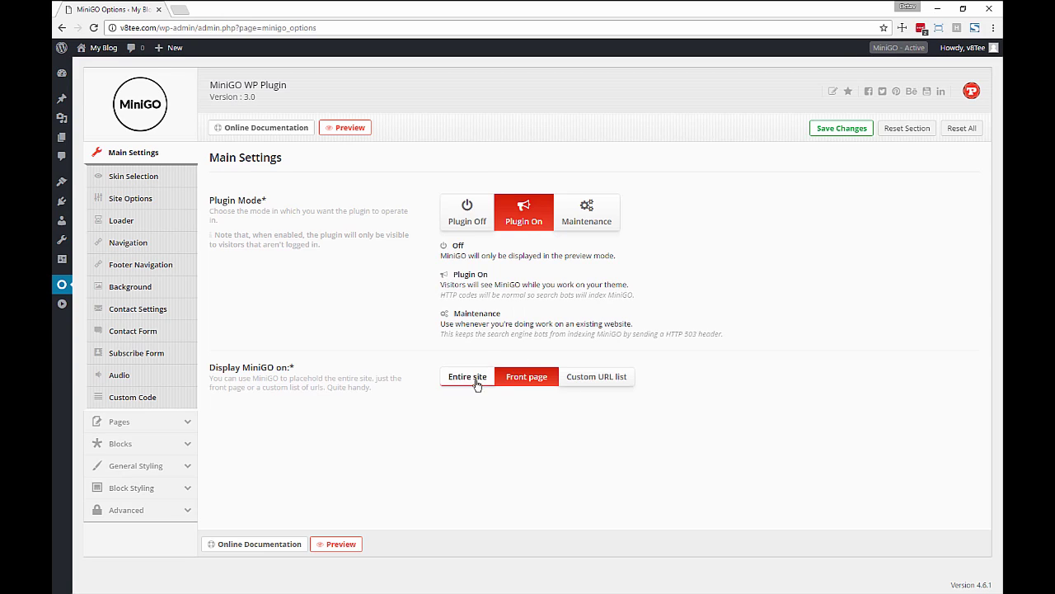
Step: Display MiniGO on the Entire site, save the changes, and reload the blog address in Microsoft Edge
{"action": "left_click", "coordinate": [470, 379]}
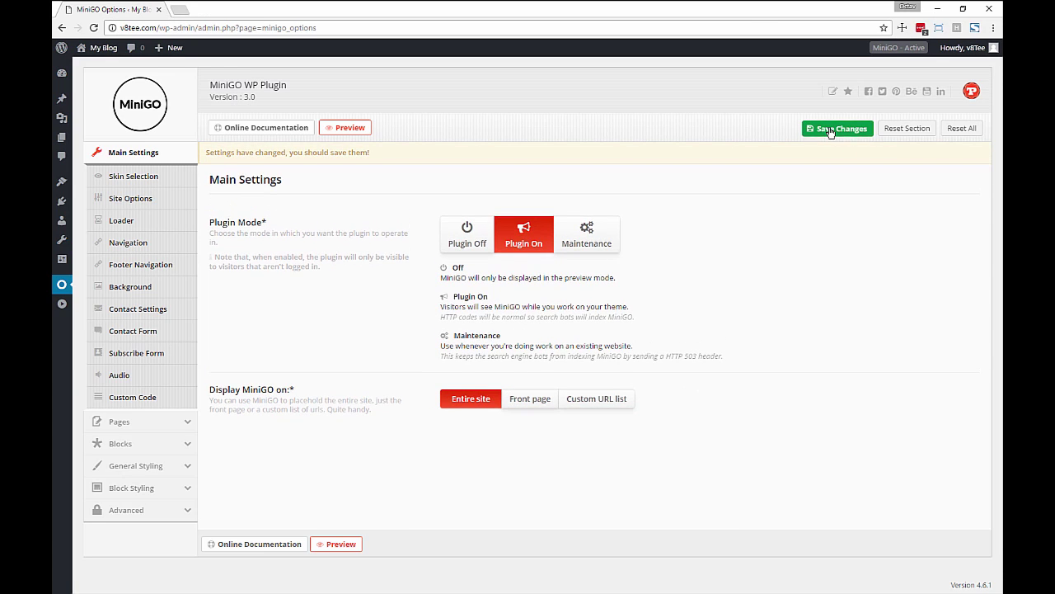
{"action": "left_click", "coordinate": [832, 128]}
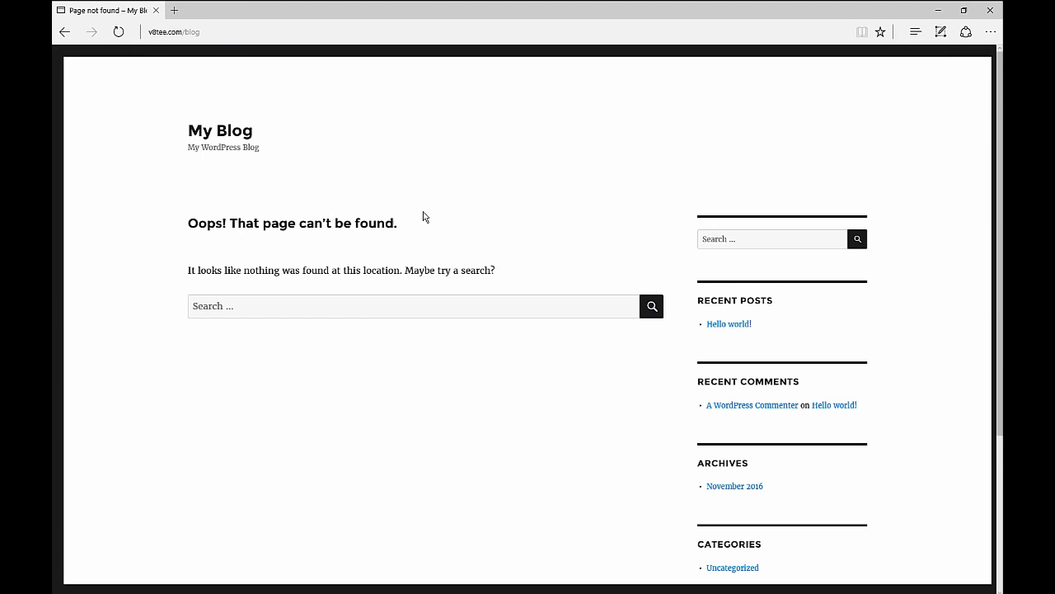
{"action": "key", "text": "F5"}
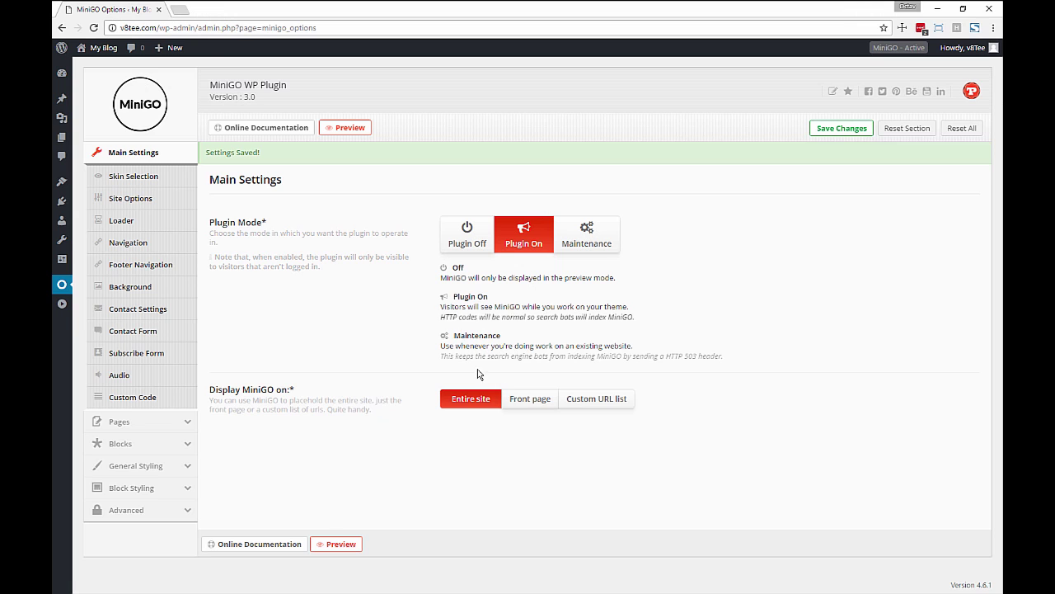
{"action": "left_click", "coordinate": [599, 400]}
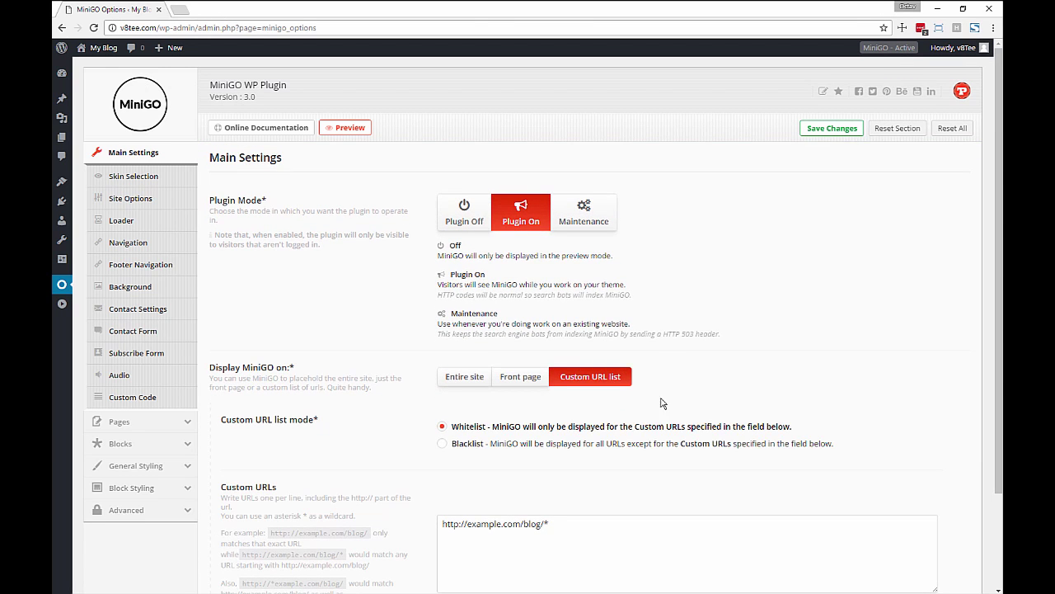
{"action": "scroll", "coordinate": [664, 402], "scroll_direction": "down", "scroll_amount": 3}
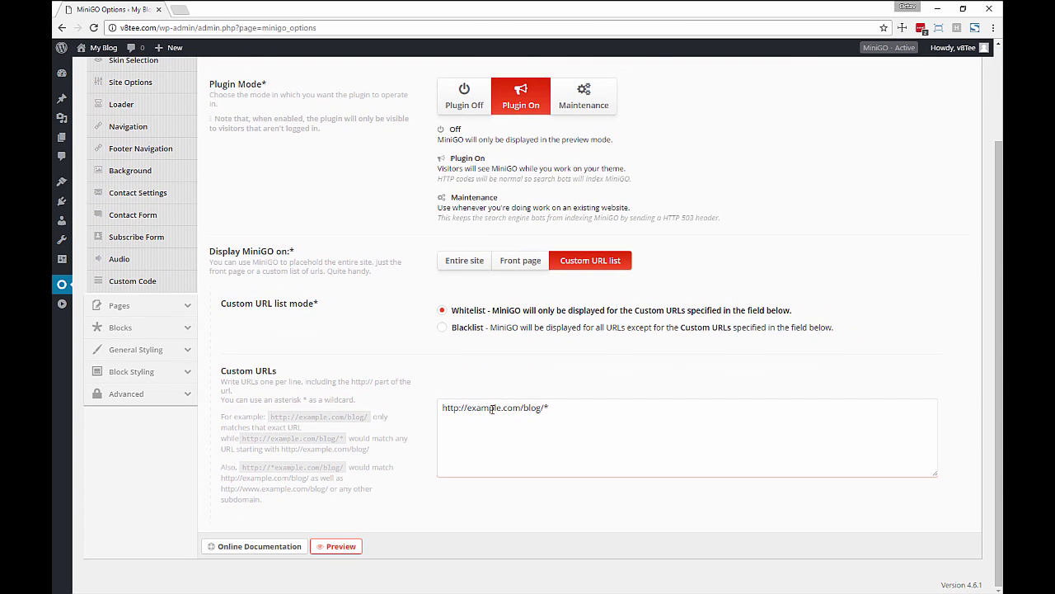
{"action": "double_click", "coordinate": [492, 409]}
{"action": "type", "text": "v8t"}
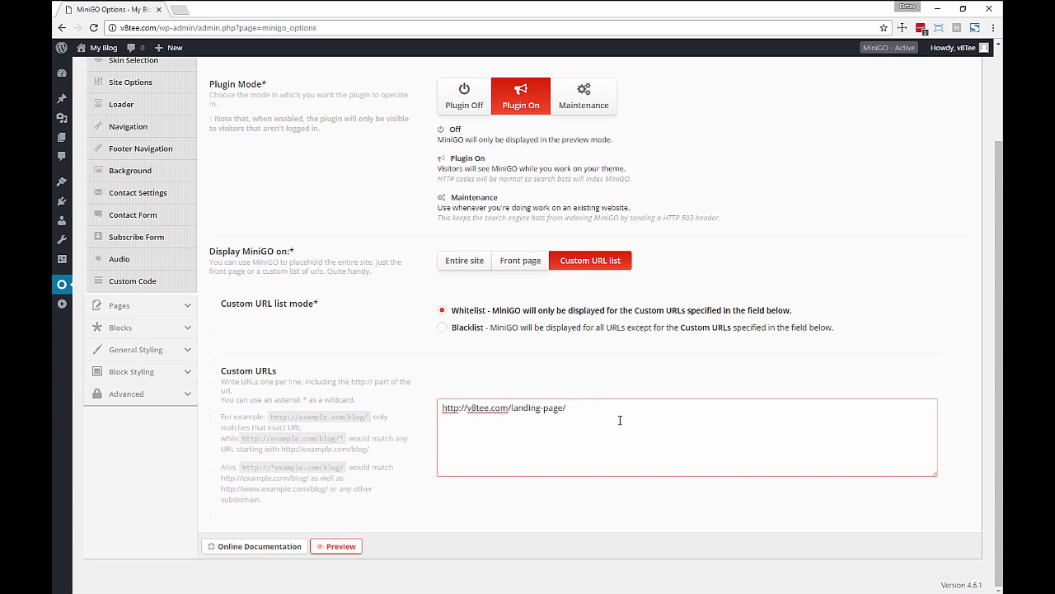
Step: Copy the custom landing page URL and load it in Microsoft Edge
{"action": "key", "text": "ctrl+a"}
{"action": "key", "text": "ctrl+c"}
{"action": "left_click", "coordinate": [620, 419]}
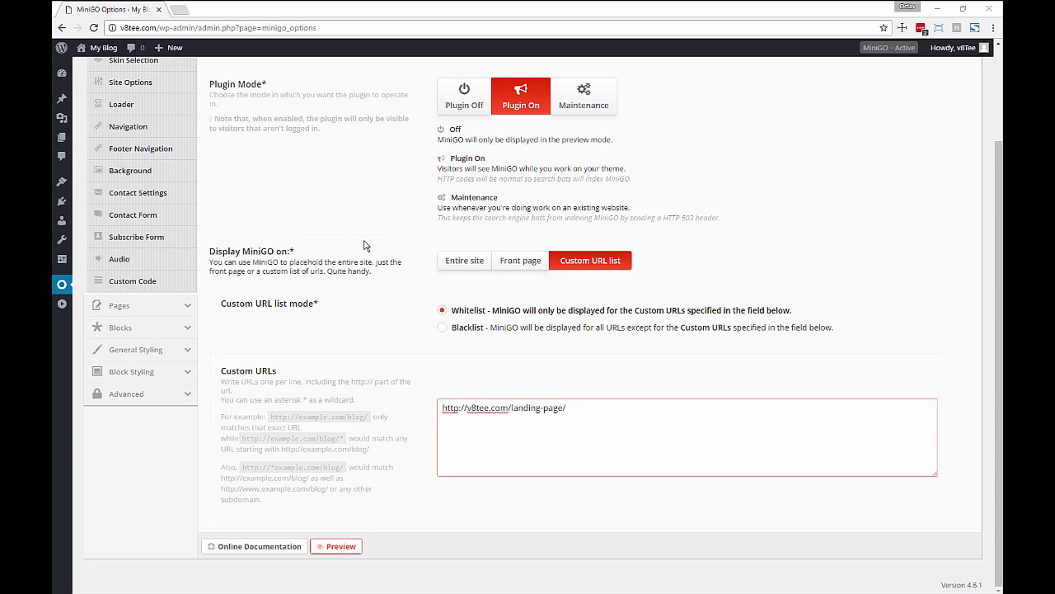
{"action": "scroll", "coordinate": [360, 238], "scroll_direction": "up", "scroll_amount": 1}
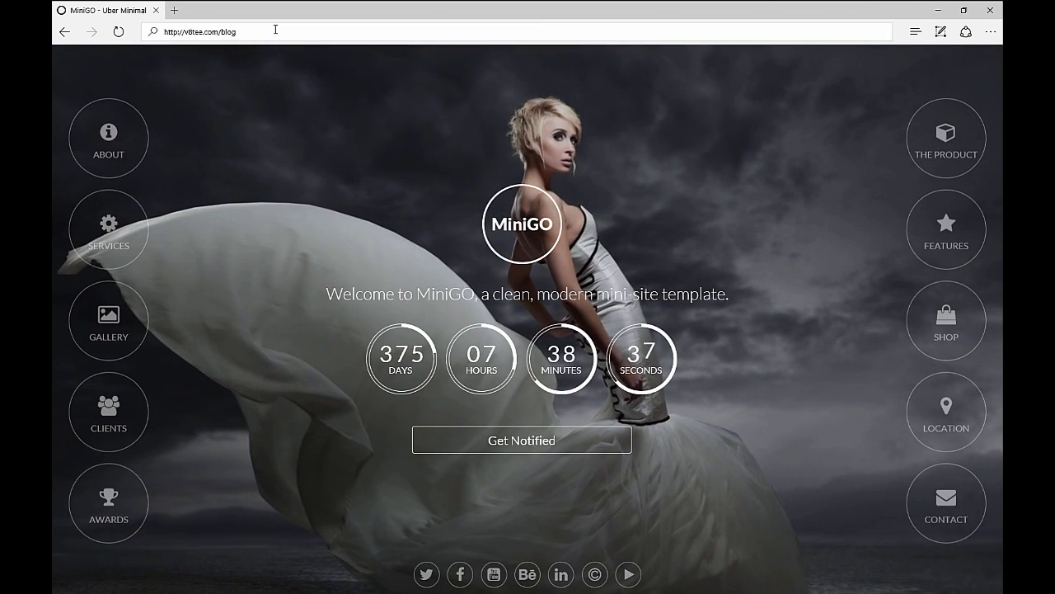
{"action": "key", "text": "ctrl+v"}
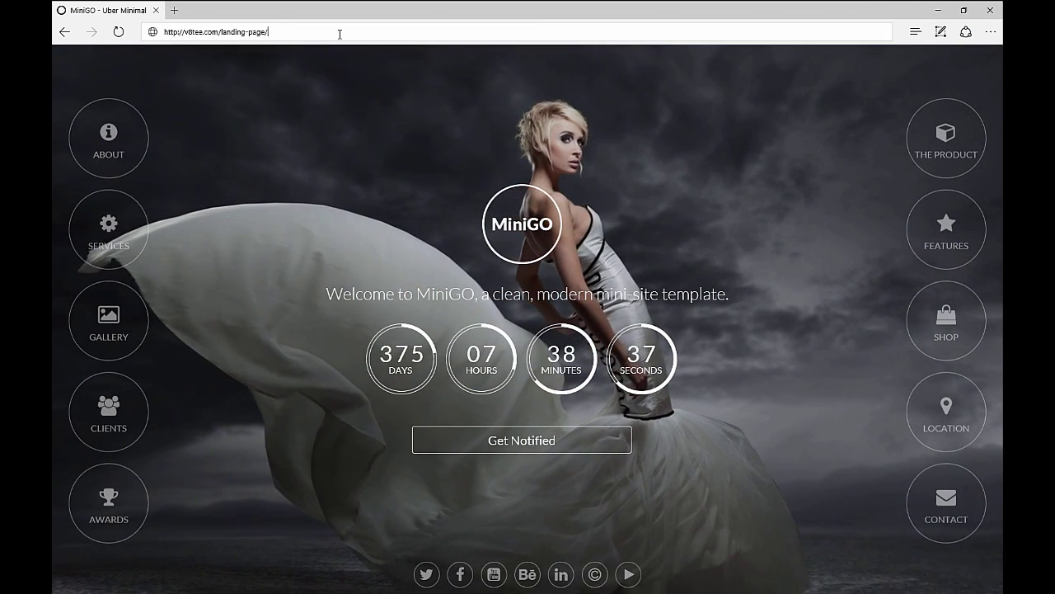
{"action": "key", "text": "Return"}
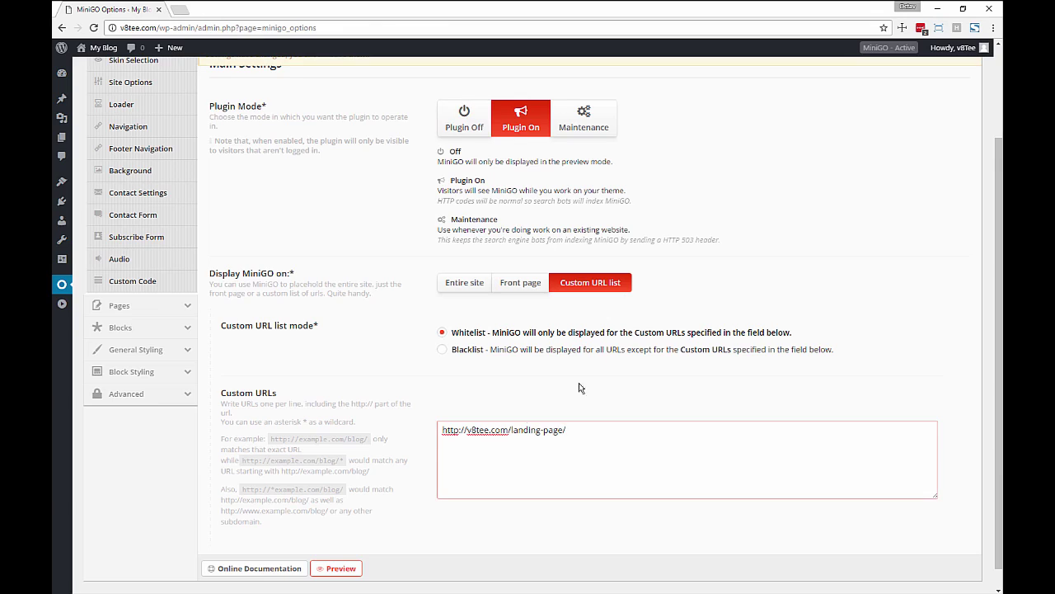
Step: Save the custom URL list settings and check the v8tee.com/landing-page address in Microsoft Edge
{"action": "scroll", "coordinate": [802, 112], "scroll_direction": "up", "scroll_amount": 2}
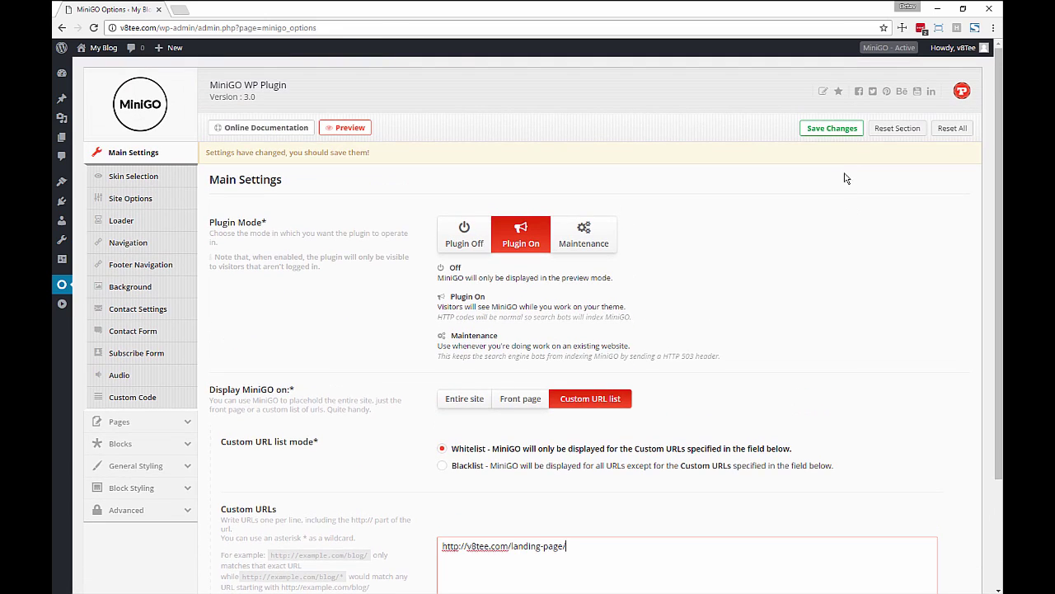
{"action": "left_click", "coordinate": [832, 127]}
{"action": "scroll", "coordinate": [790, 310], "scroll_direction": "down", "scroll_amount": 3}
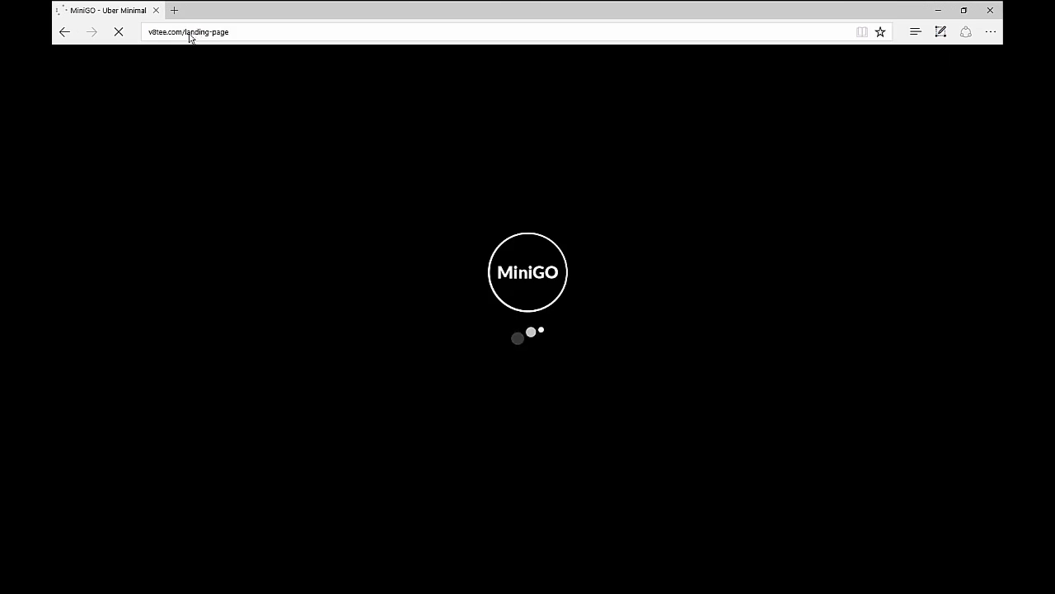
{"action": "left_click", "coordinate": [183, 33]}
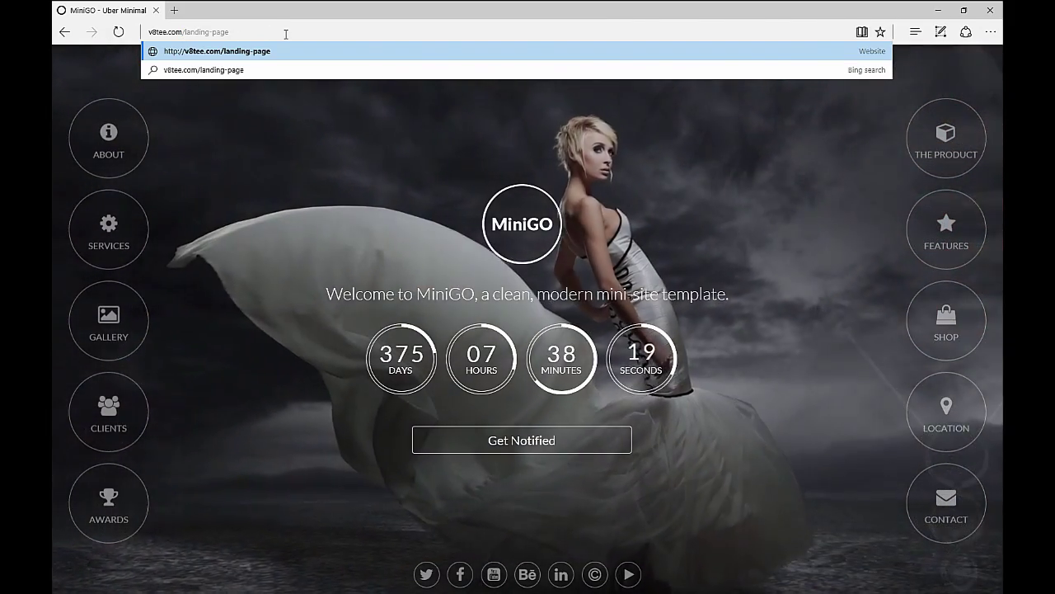
Step: Remove the landing-page path from the web address and load the v8tee.com home page
{"action": "key", "text": "BackSpace"}
{"action": "key", "text": "BackSpace"}
{"action": "key", "text": "BackSpace"}
{"action": "key", "text": "BackSpace"}
{"action": "key", "text": "BackSpace"}
{"action": "key", "text": "BackSpace"}
{"action": "key", "text": "BackSpace"}
{"action": "key", "text": "BackSpace"}
{"action": "key", "text": "BackSpace"}
{"action": "key", "text": "BackSpace"}
{"action": "key", "text": "BackSpace"}
{"action": "key", "text": "BackSpace"}
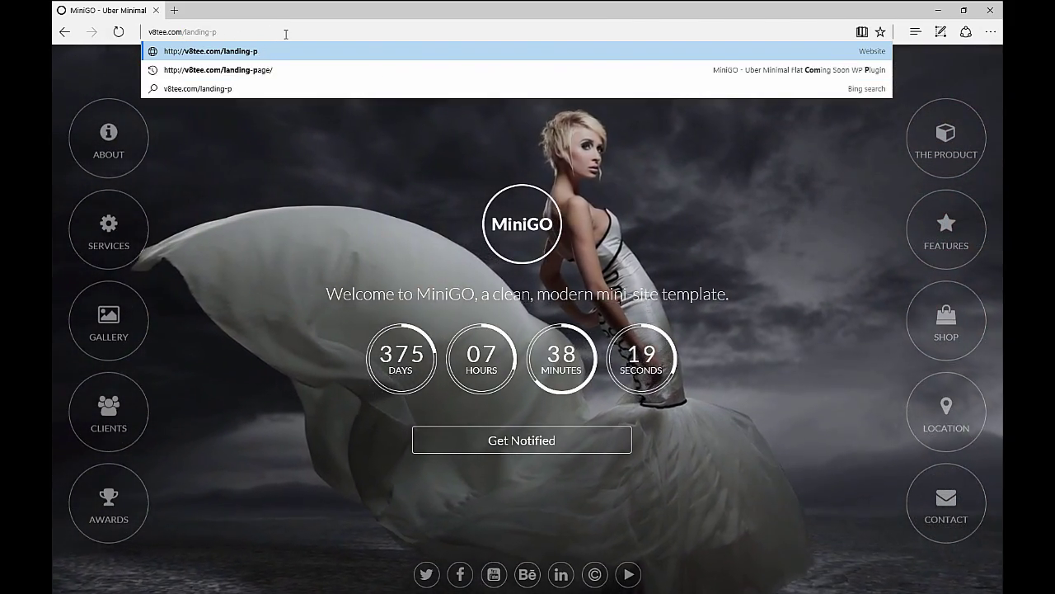
{"action": "key", "text": "Return"}
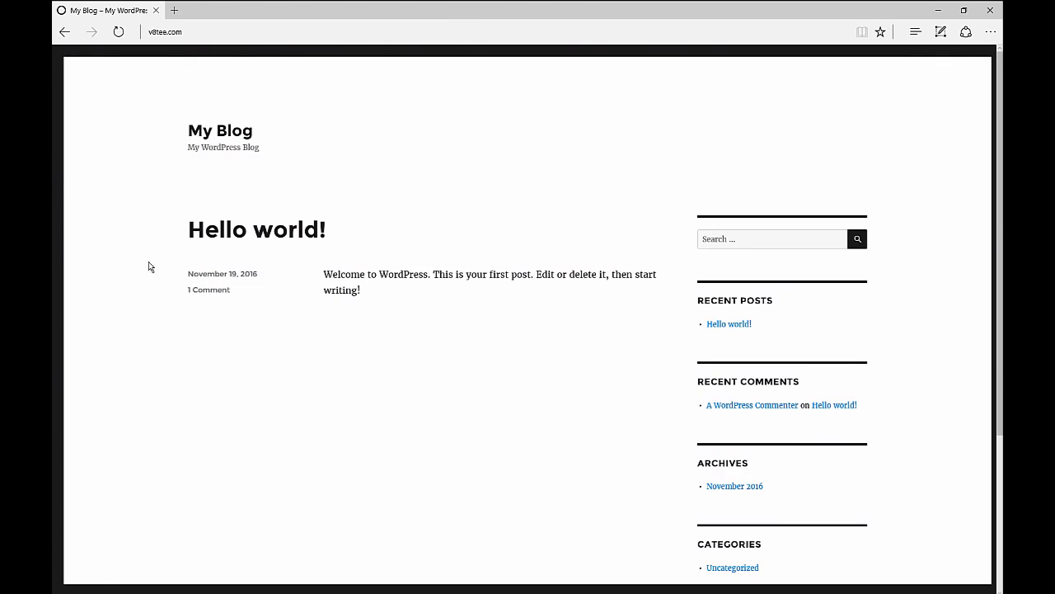
Step: Load v8tee.com/blog to check whether MiniGO is displayed on that address
{"action": "left_click", "coordinate": [232, 35]}
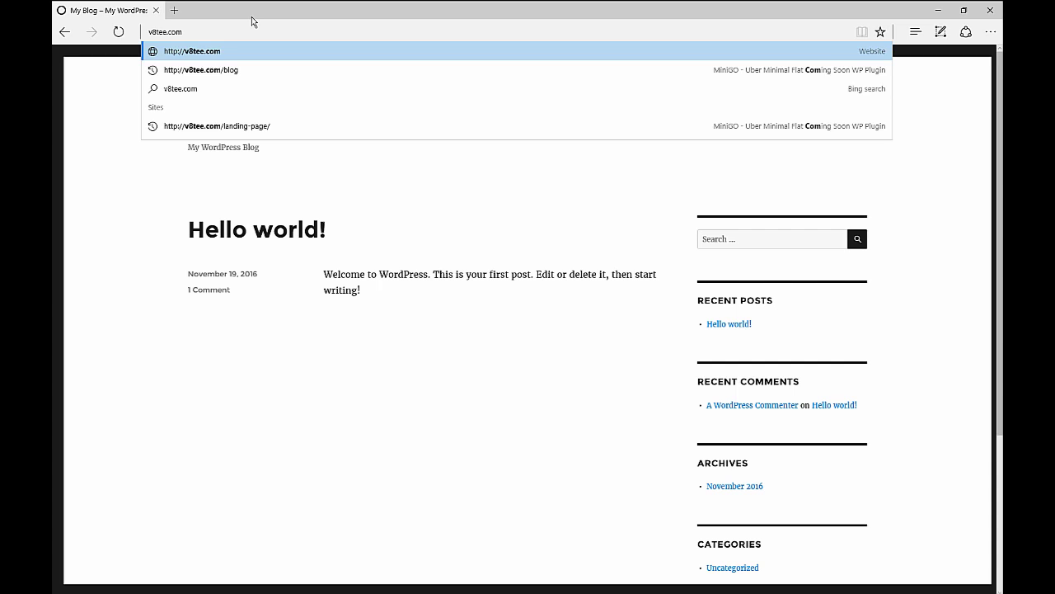
{"action": "type", "text": "wp"}
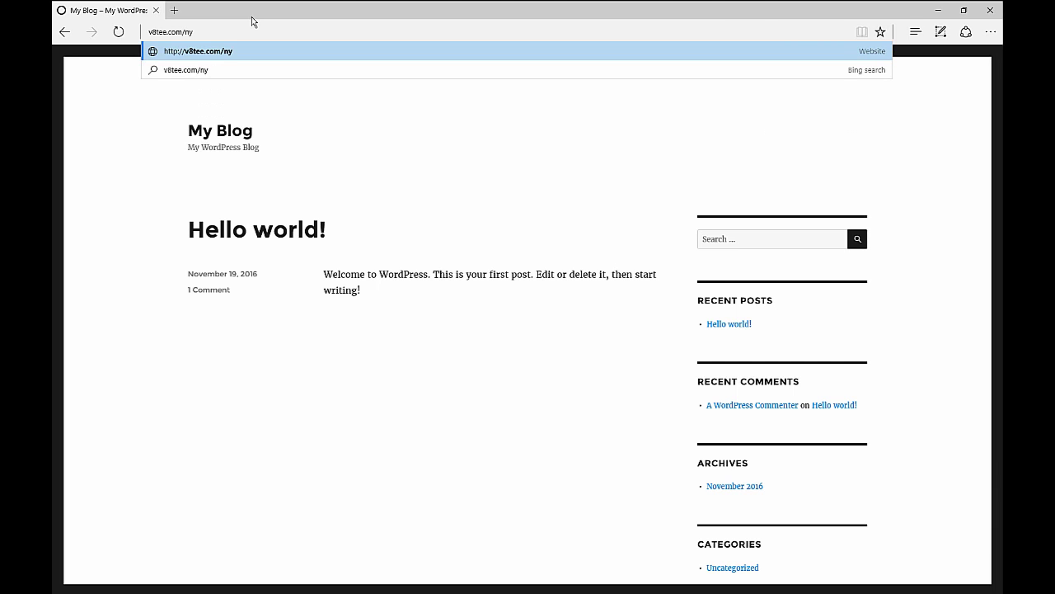
{"action": "key", "text": "BackSpace"}
{"action": "key", "text": "BackSpace"}
{"action": "type", "text": "blog"}
{"action": "key", "text": "Return"}
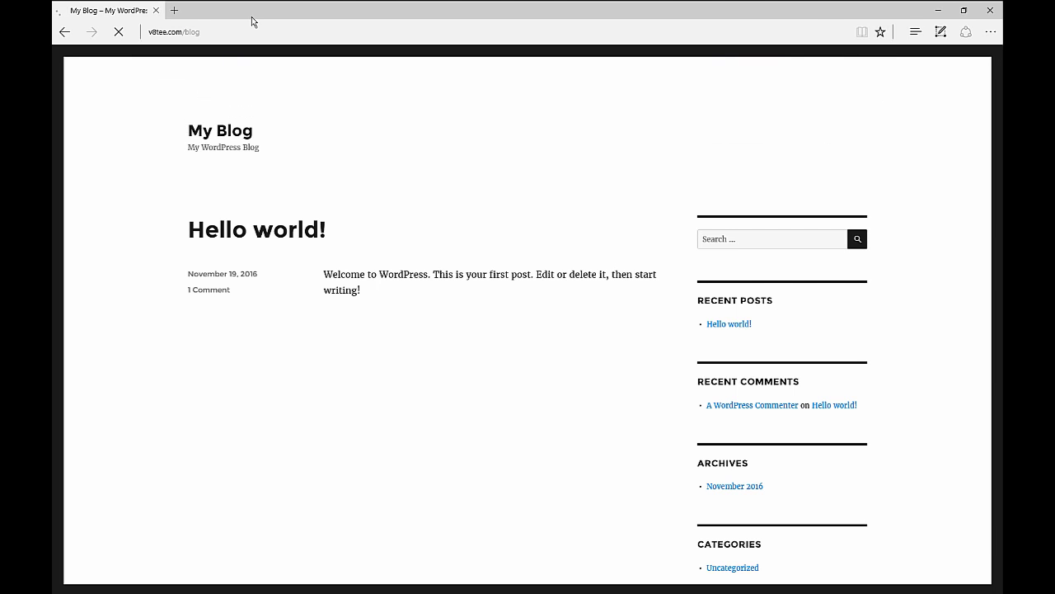
Step: Replace blog in the address with landing-page/ and load the whitelisted v8tee.com landing page
{"action": "left_click", "coordinate": [223, 31]}
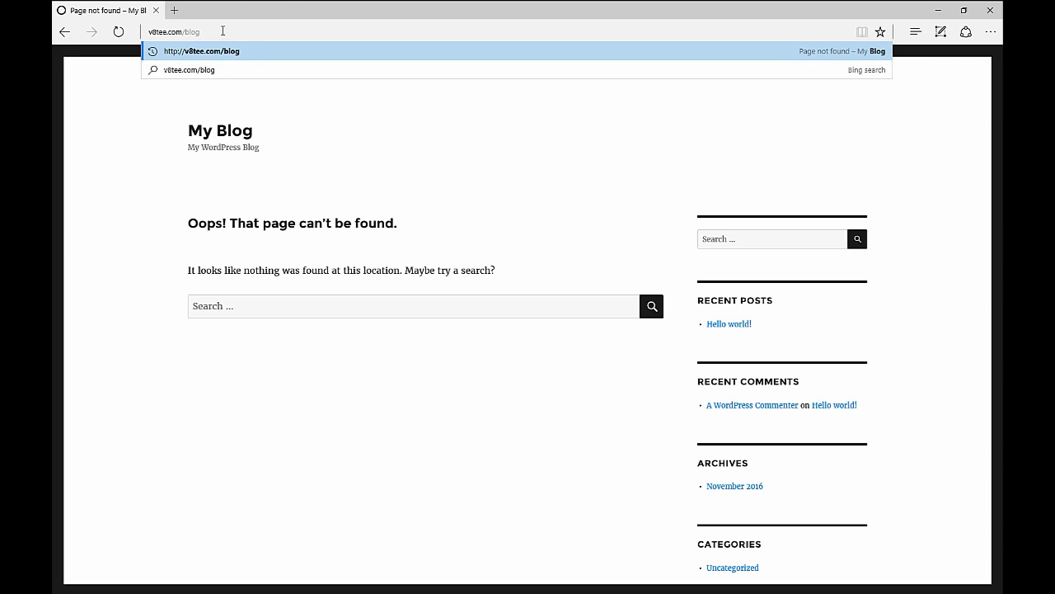
{"action": "key", "text": "BackSpace"}
{"action": "key", "text": "BackSpace"}
{"action": "key", "text": "BackSpace"}
{"action": "key", "text": "BackSpace"}
{"action": "type", "text": "landing-page/"}
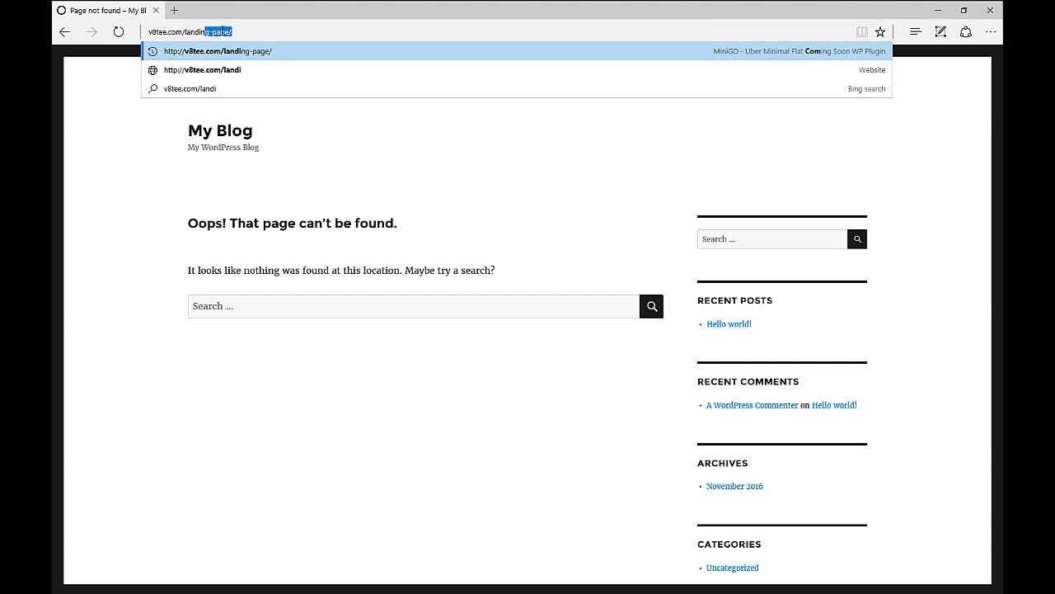
{"action": "key", "text": "Return"}
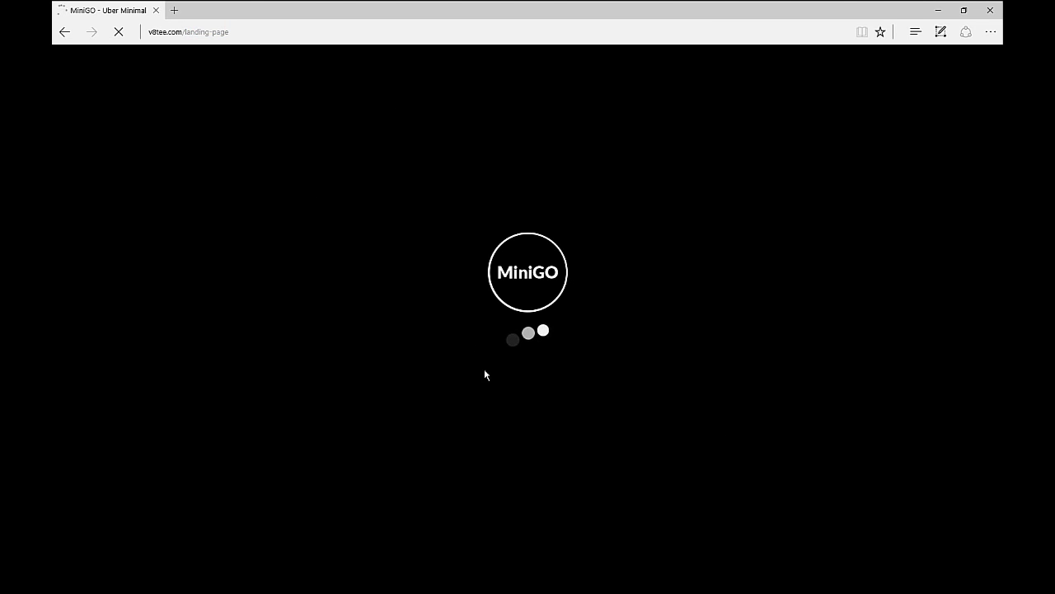
Step: Switch to the MiniGO options in Chrome, set MiniGO to display on the Entire site, and save the changes
{"action": "key", "text": "alt+Tab"}
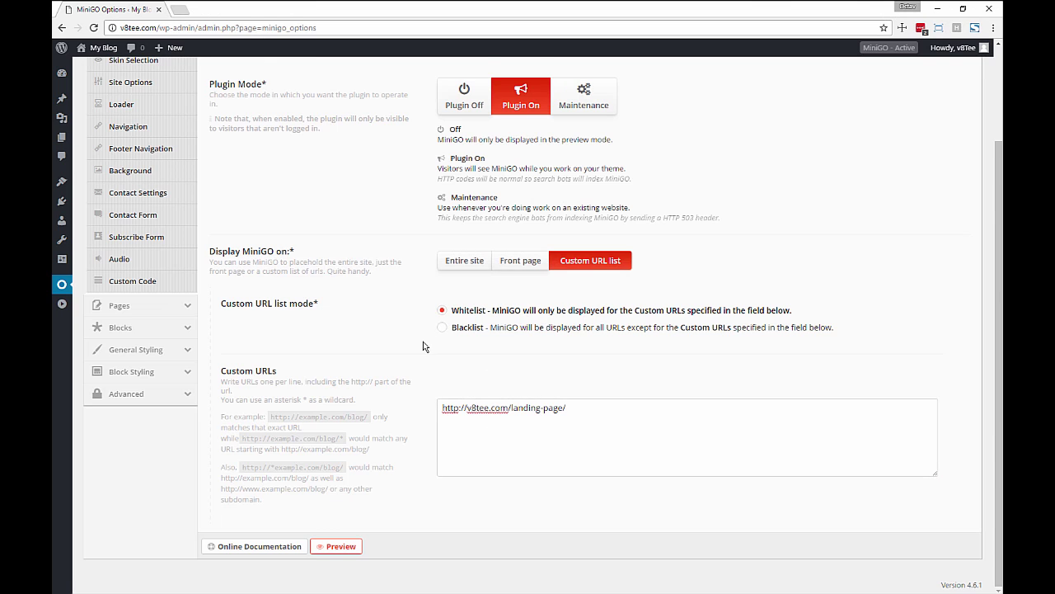
{"action": "scroll", "coordinate": [423, 347], "scroll_direction": "up", "scroll_amount": 2}
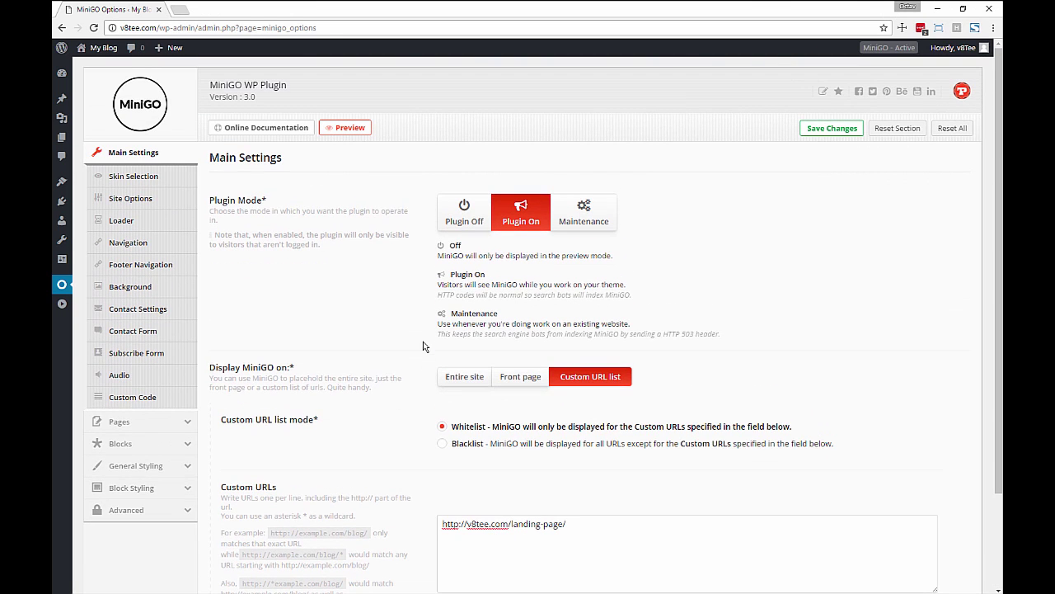
{"action": "left_click", "coordinate": [464, 376]}
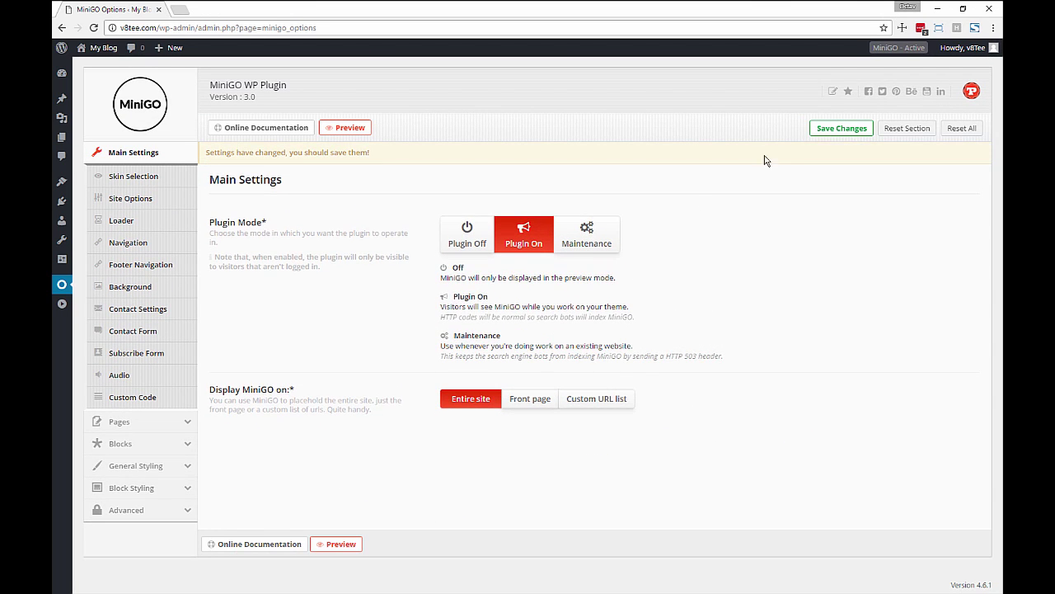
{"action": "left_click", "coordinate": [821, 132]}
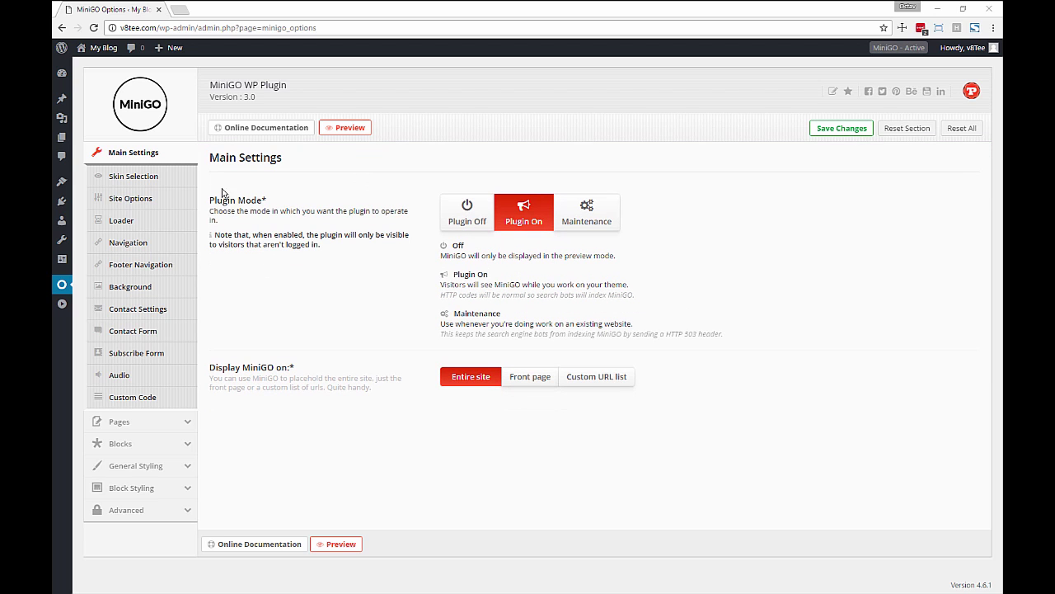
Step: Open Skin Selection and examine the enlarged thumbnails of base skins such as v3 Dark, v3 White, 5 Minutes, Studio and Freelancer
{"action": "left_click", "coordinate": [146, 175]}
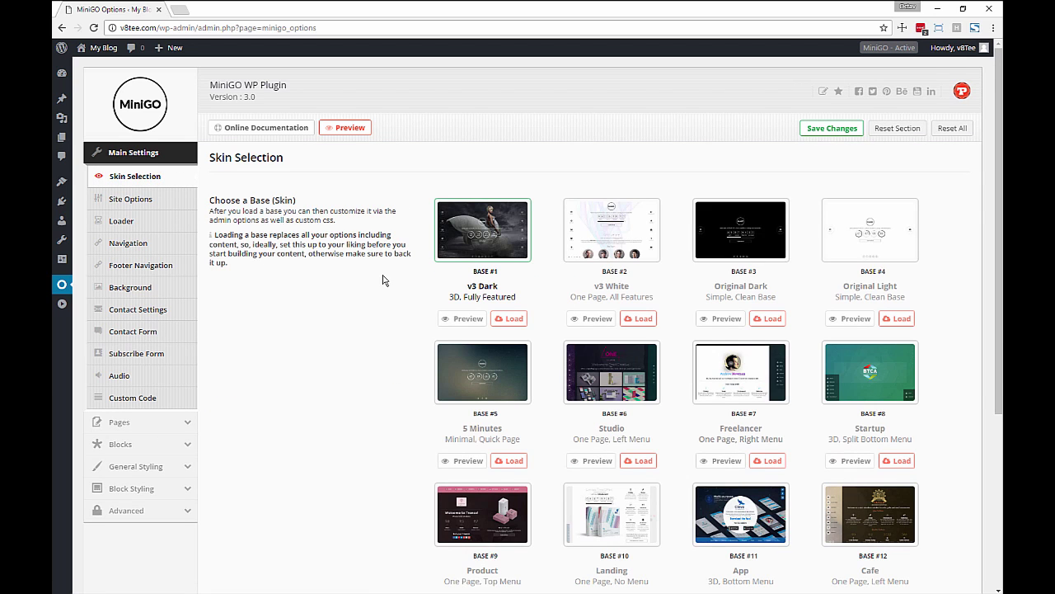
{"action": "scroll", "coordinate": [383, 281], "scroll_direction": "down", "scroll_amount": 1}
{"action": "mouse_move", "coordinate": [497, 190]}
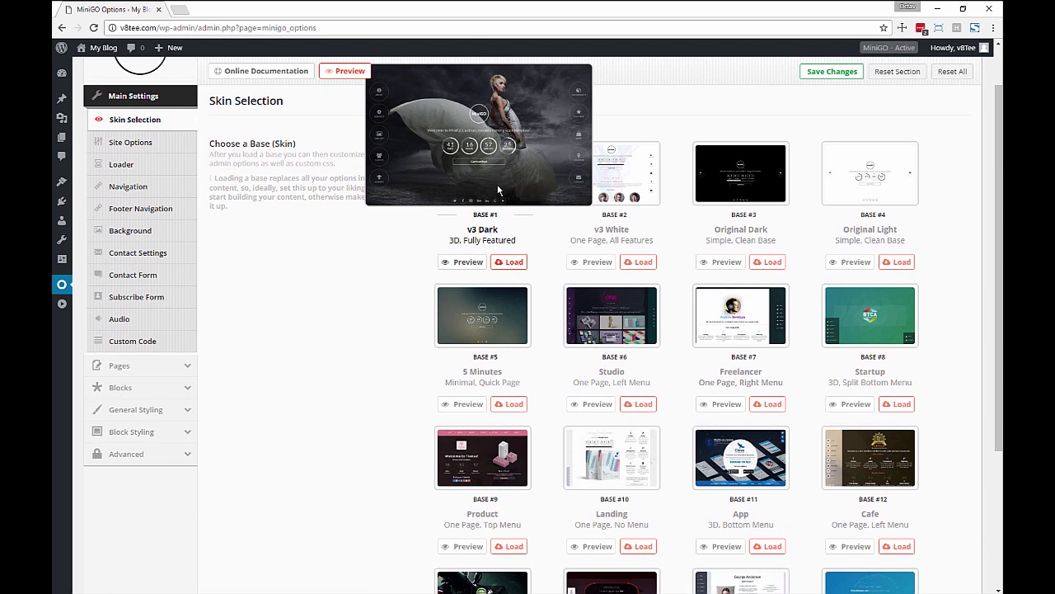
{"action": "mouse_move", "coordinate": [620, 183]}
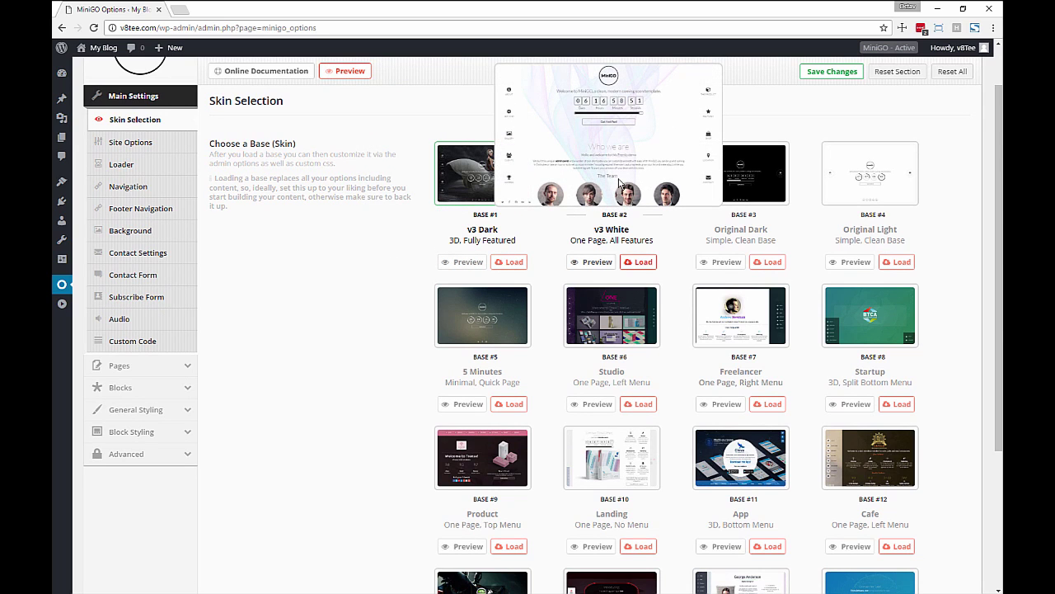
{"action": "mouse_move", "coordinate": [882, 190]}
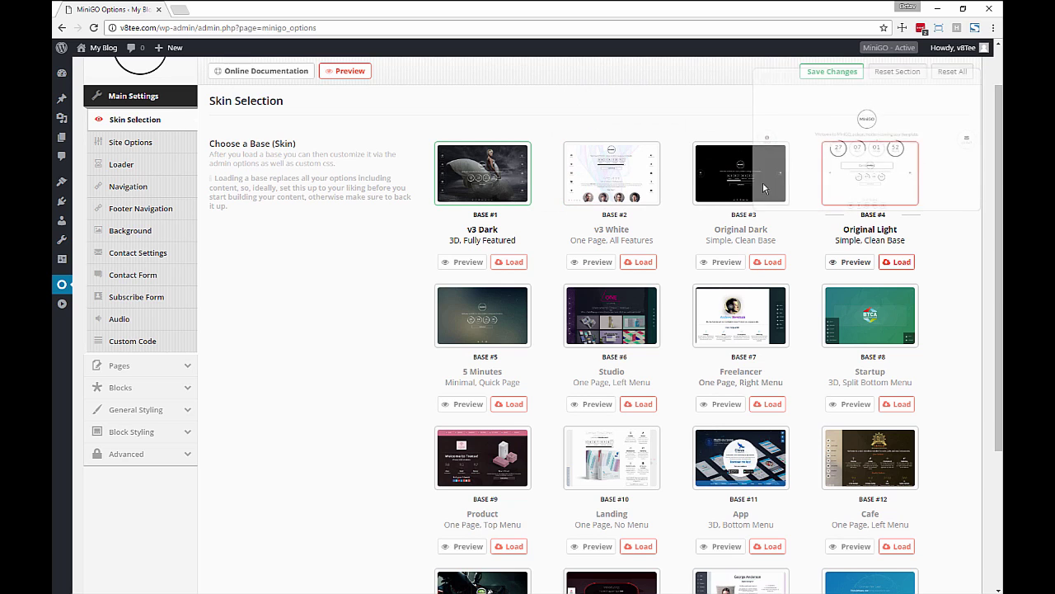
{"action": "mouse_move", "coordinate": [460, 325]}
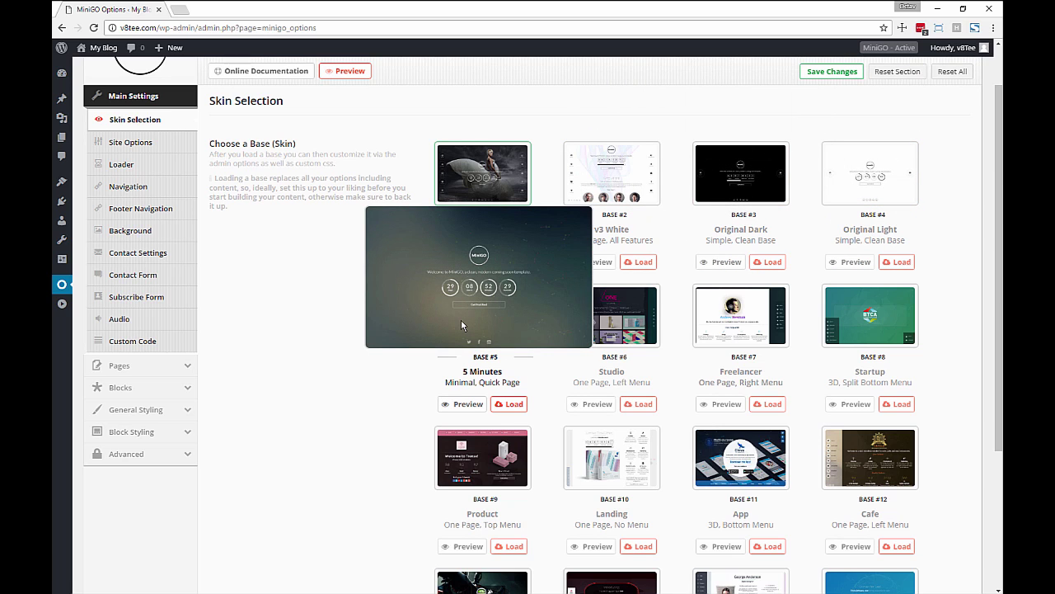
{"action": "mouse_move", "coordinate": [631, 313]}
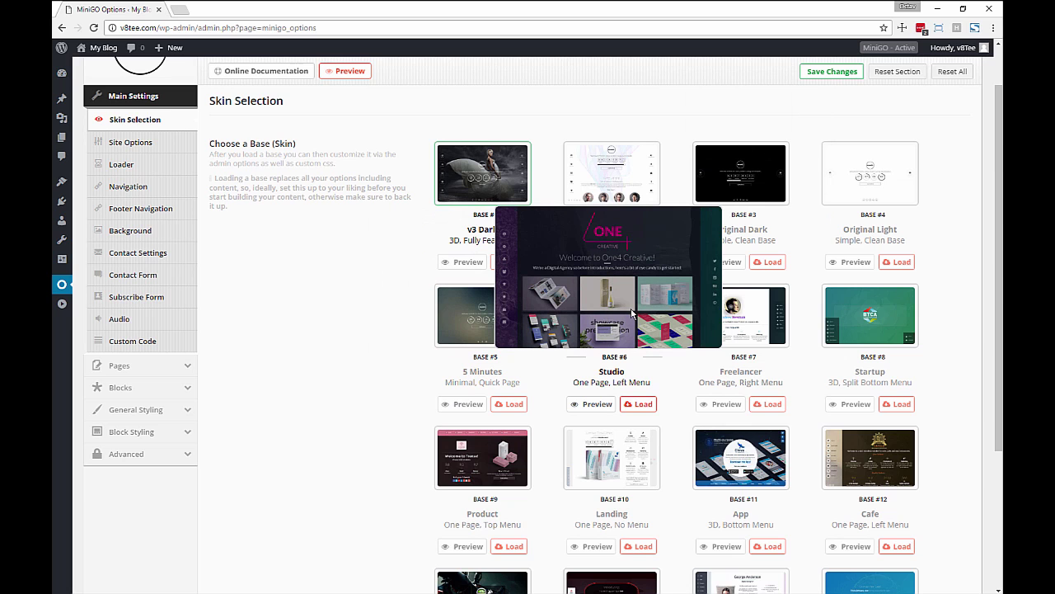
{"action": "mouse_move", "coordinate": [767, 324]}
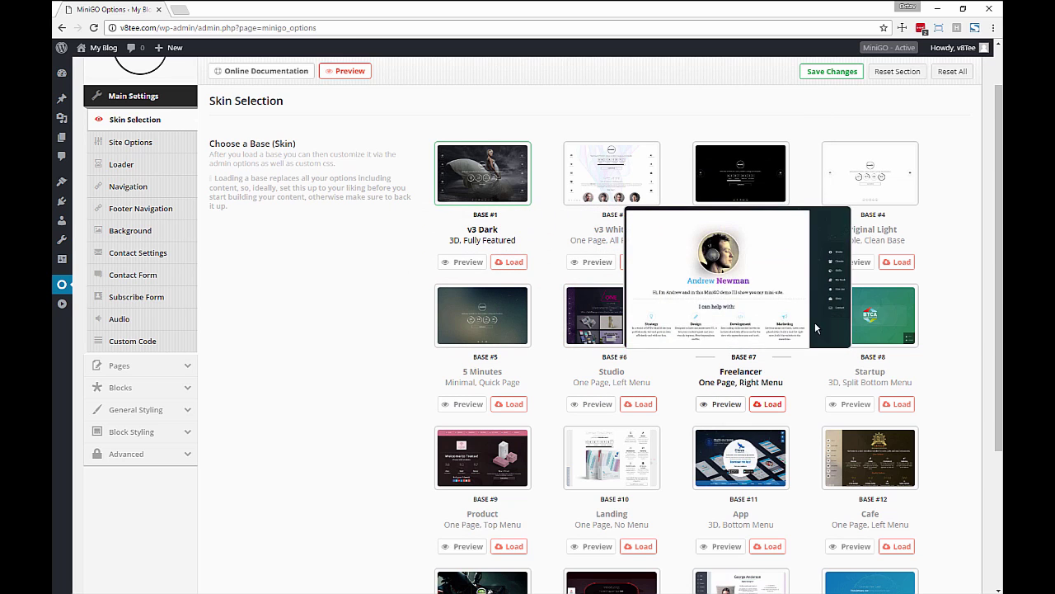
{"action": "scroll", "coordinate": [929, 420], "scroll_direction": "down", "scroll_amount": 1}
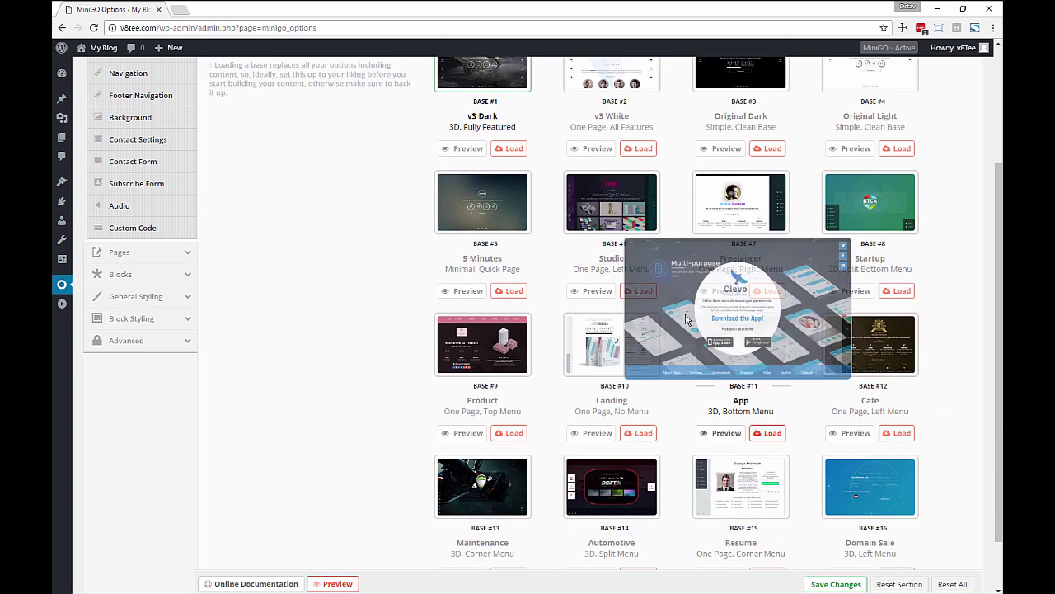
Step: Preview the Studio base skin's online demo, look through its page, and close the demo
{"action": "left_click", "coordinate": [591, 290]}
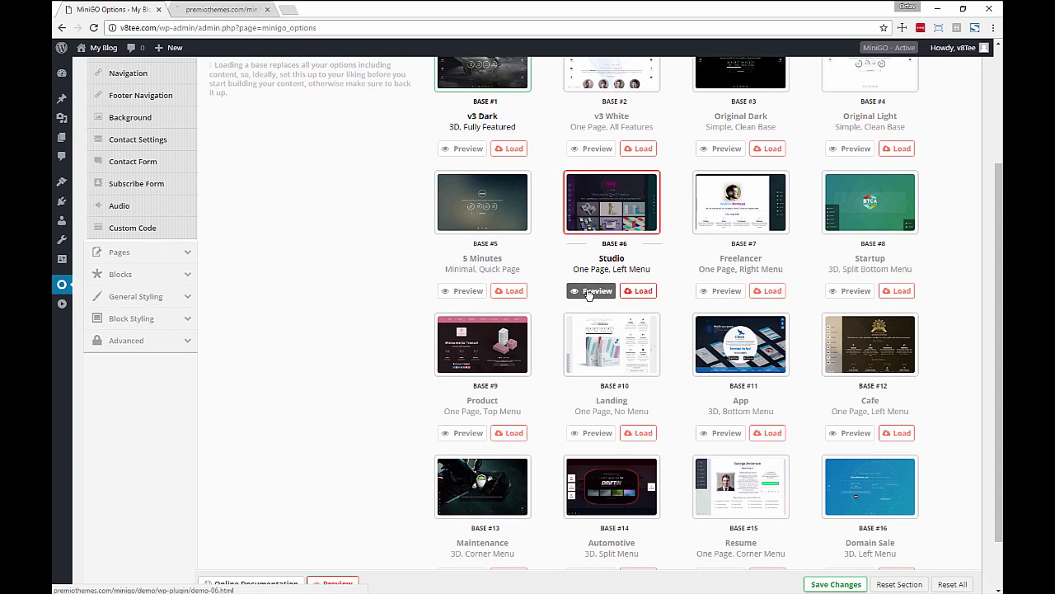
{"action": "left_click", "coordinate": [215, 10]}
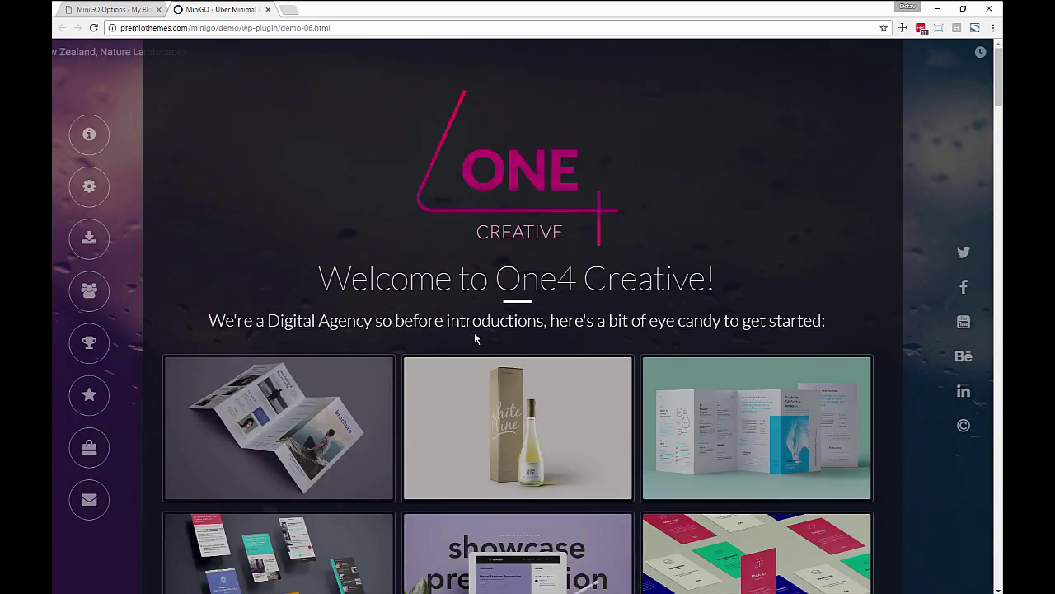
{"action": "scroll", "coordinate": [474, 332], "scroll_direction": "down", "scroll_amount": 6}
{"action": "scroll", "coordinate": [768, 346], "scroll_direction": "up", "scroll_amount": 3}
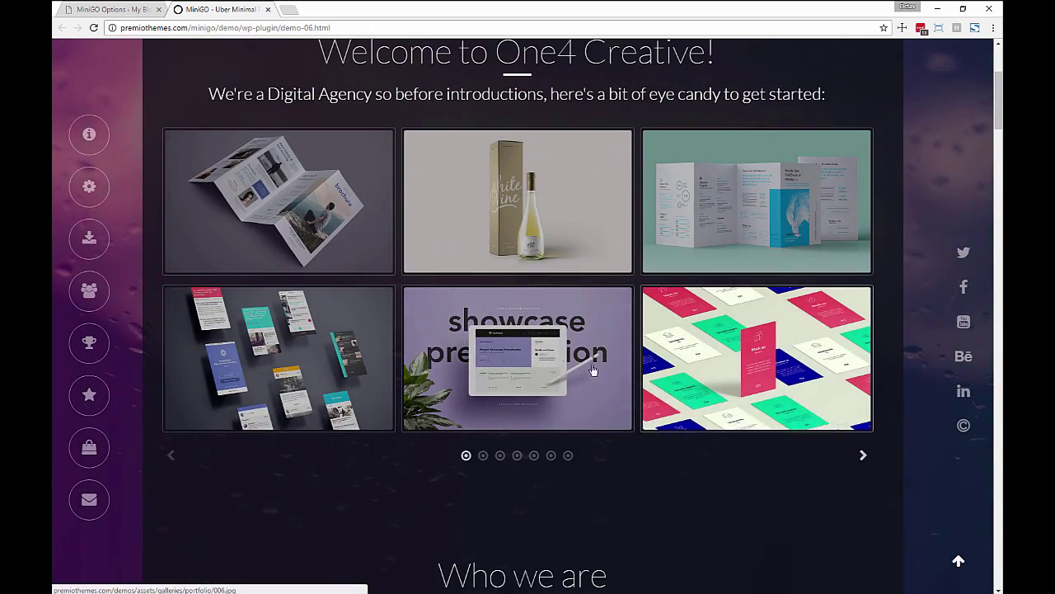
{"action": "key", "text": "ctrl+w"}
Step: Preview the Freelancer base skin's online demo, view its My Book section, and return to the skin list
{"action": "scroll", "coordinate": [728, 390], "scroll_direction": "down", "scroll_amount": 2}
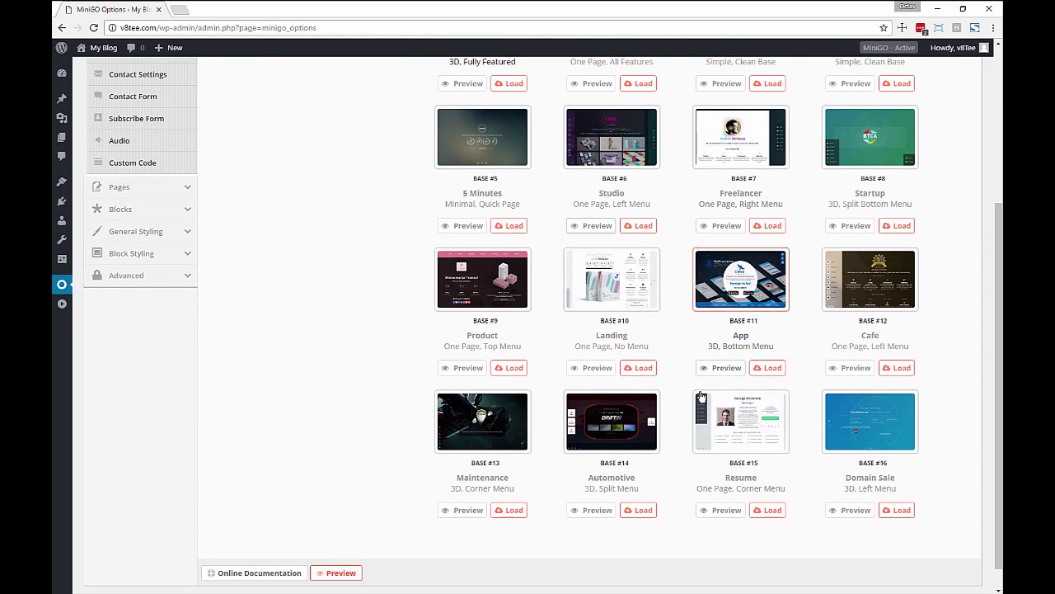
{"action": "mouse_move", "coordinate": [759, 422]}
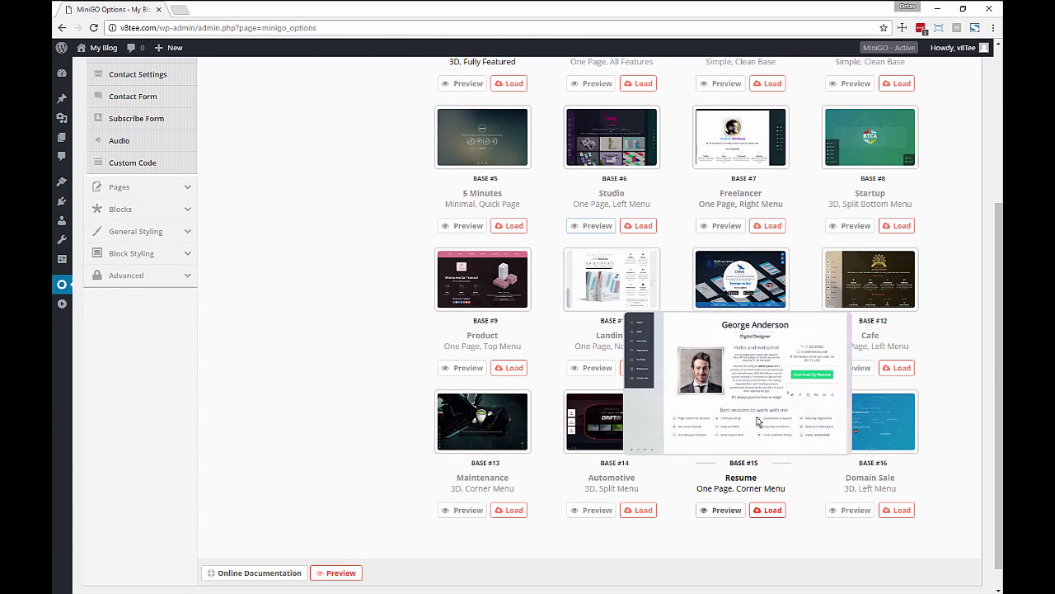
{"action": "scroll", "coordinate": [804, 366], "scroll_direction": "up", "scroll_amount": 3}
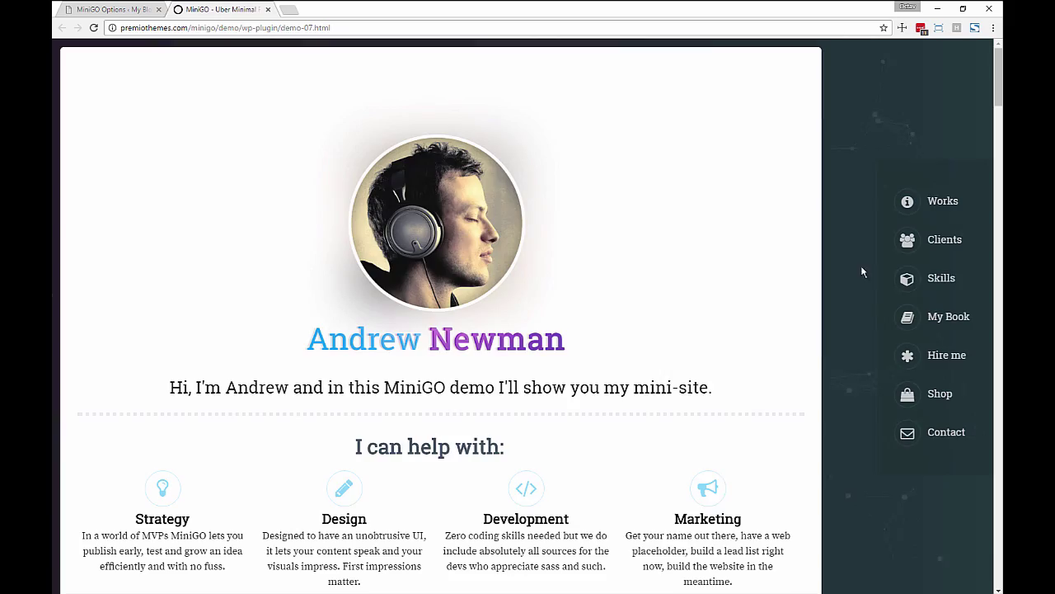
{"action": "left_click", "coordinate": [907, 316]}
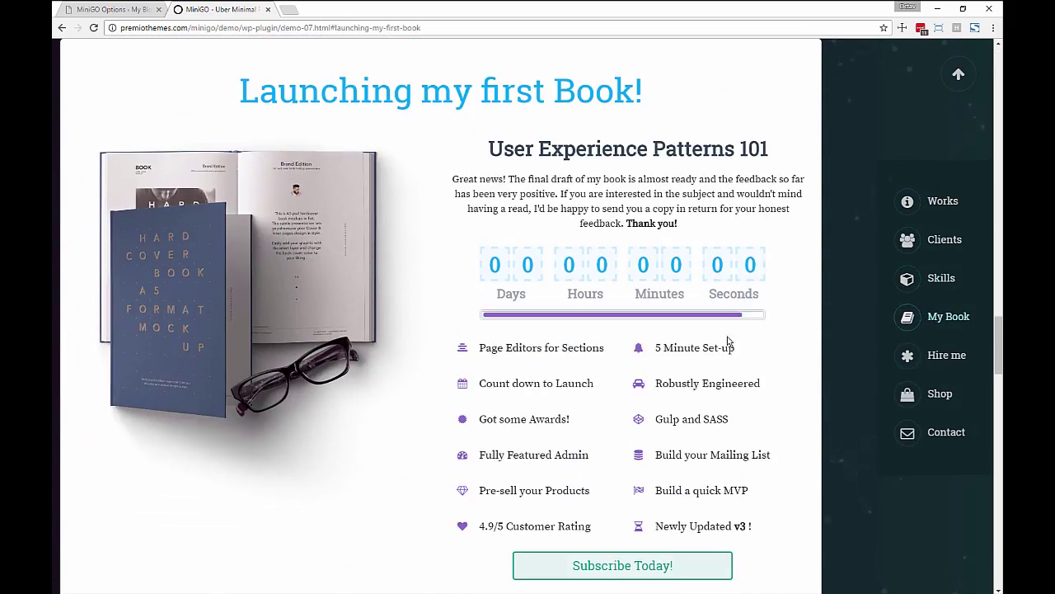
{"action": "scroll", "coordinate": [717, 350], "scroll_direction": "up", "scroll_amount": 10}
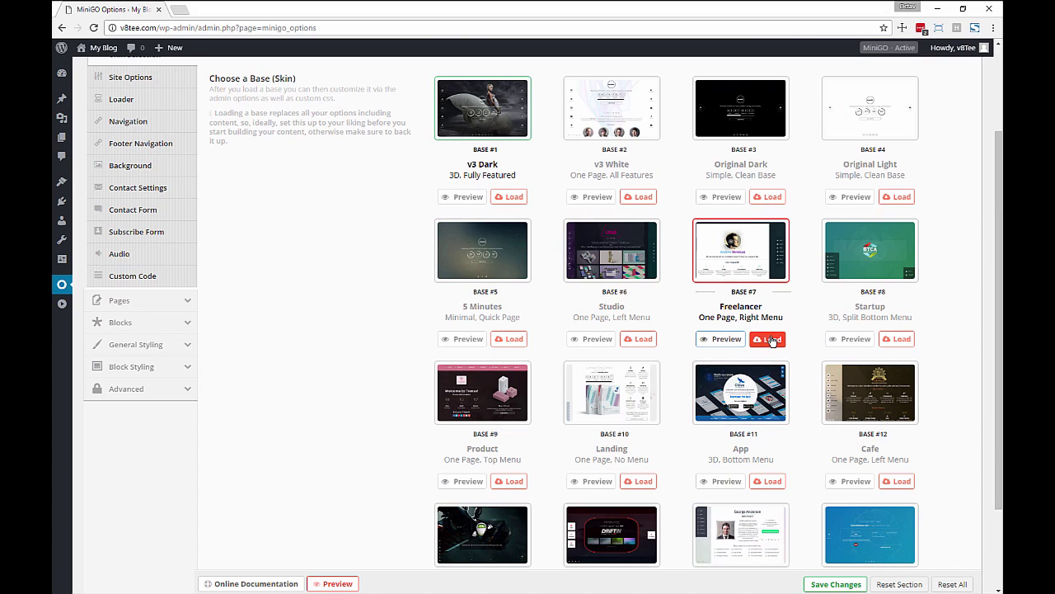
Step: Load the Freelancer base skin, choosing Yes for copying its options to the server, and confirm the import
{"action": "left_click", "coordinate": [771, 339]}
{"action": "left_click", "coordinate": [510, 430]}
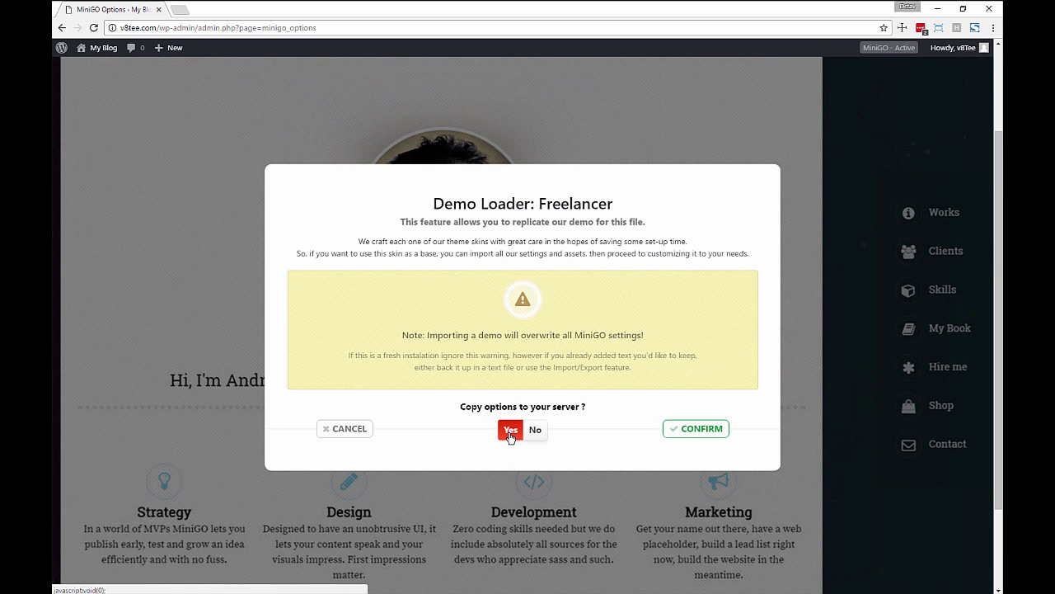
{"action": "left_click", "coordinate": [695, 431]}
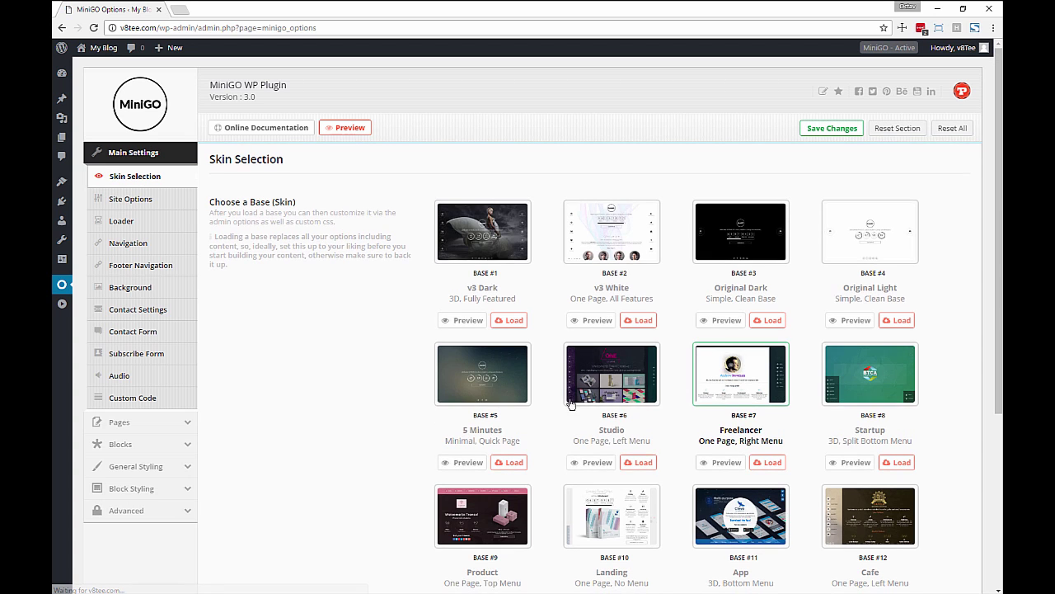
Step: Preview the site with the loaded skin and look through its work samples, Hire me and Contact sections
{"action": "left_click", "coordinate": [348, 130]}
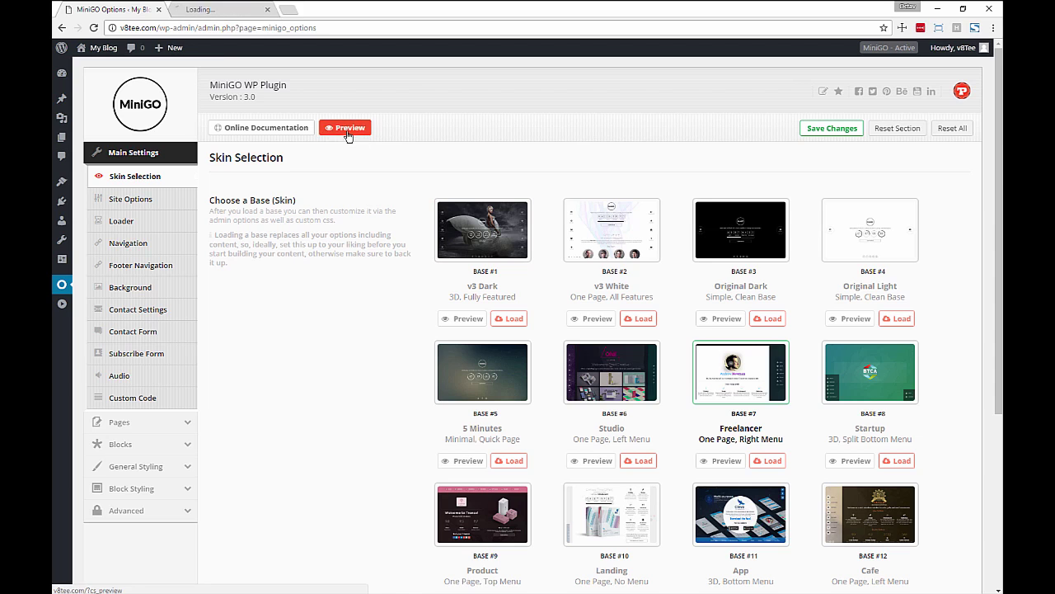
{"action": "left_click", "coordinate": [216, 13]}
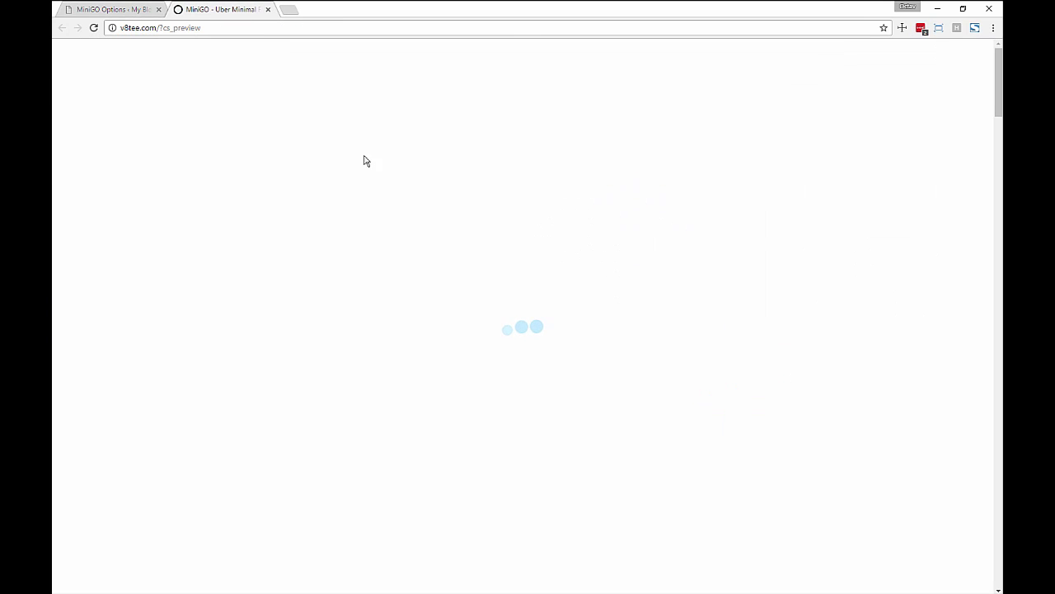
{"action": "scroll", "coordinate": [560, 280], "scroll_direction": "down", "scroll_amount": 5}
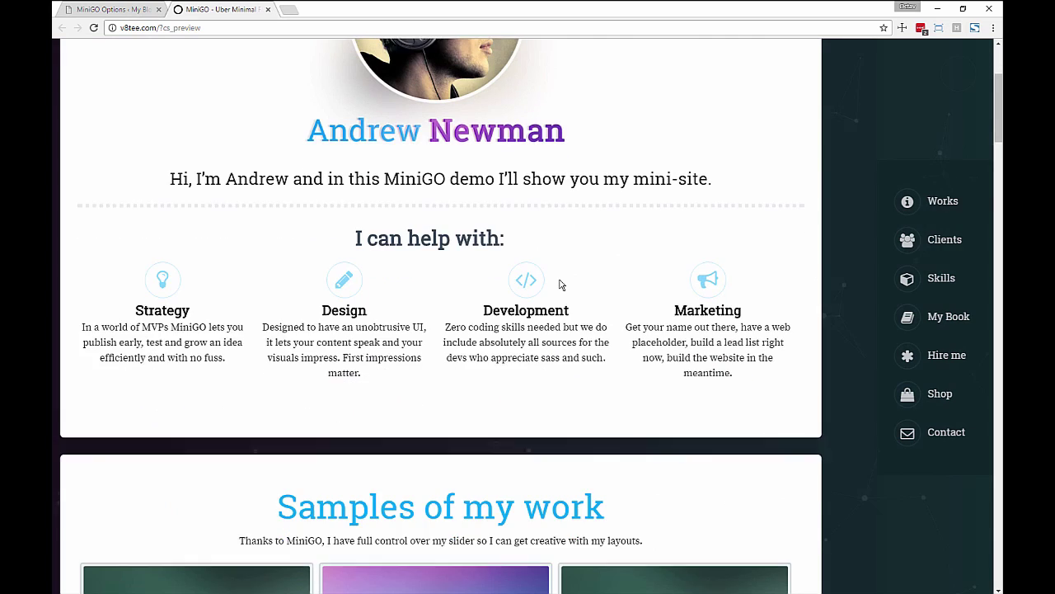
{"action": "scroll", "coordinate": [559, 284], "scroll_direction": "down", "scroll_amount": 5}
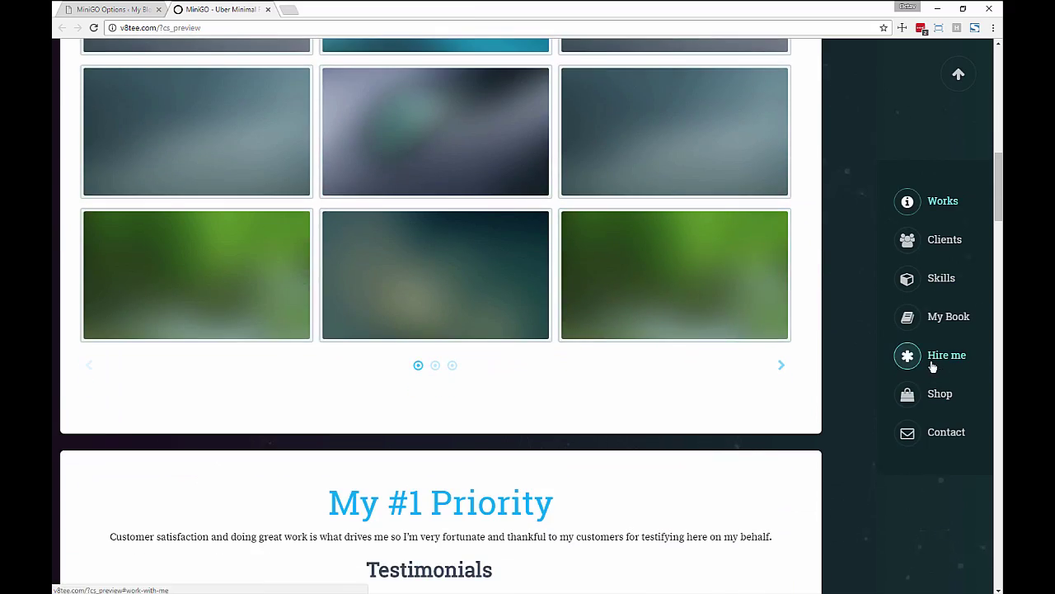
{"action": "left_click", "coordinate": [932, 362]}
{"action": "left_click", "coordinate": [928, 436]}
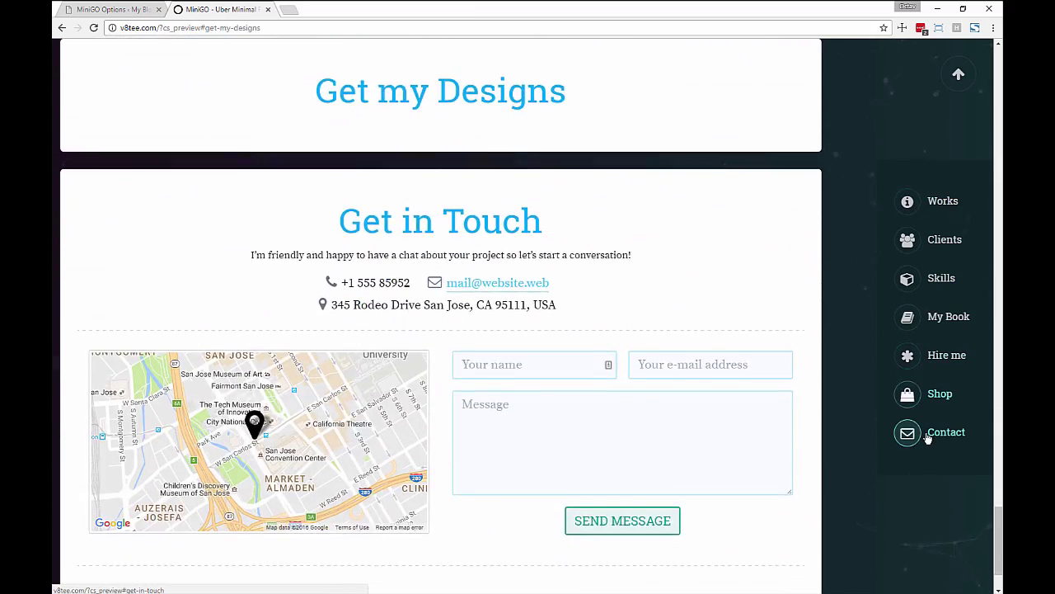
Step: View the Skills section in the site preview, then close the preview
{"action": "left_click", "coordinate": [658, 335]}
{"action": "left_click", "coordinate": [917, 284]}
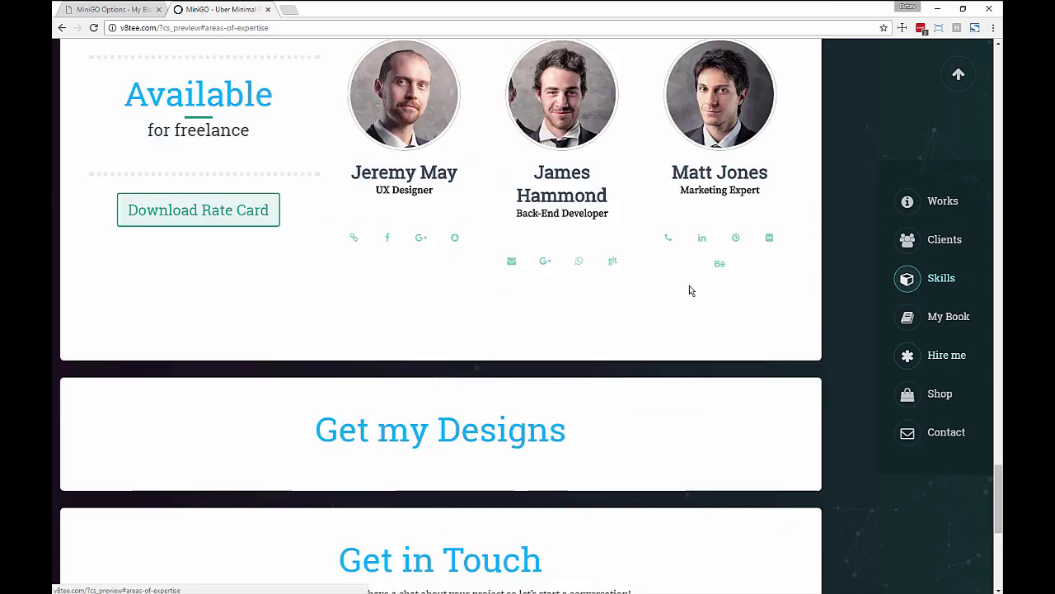
{"action": "key", "text": "ctrl+w"}
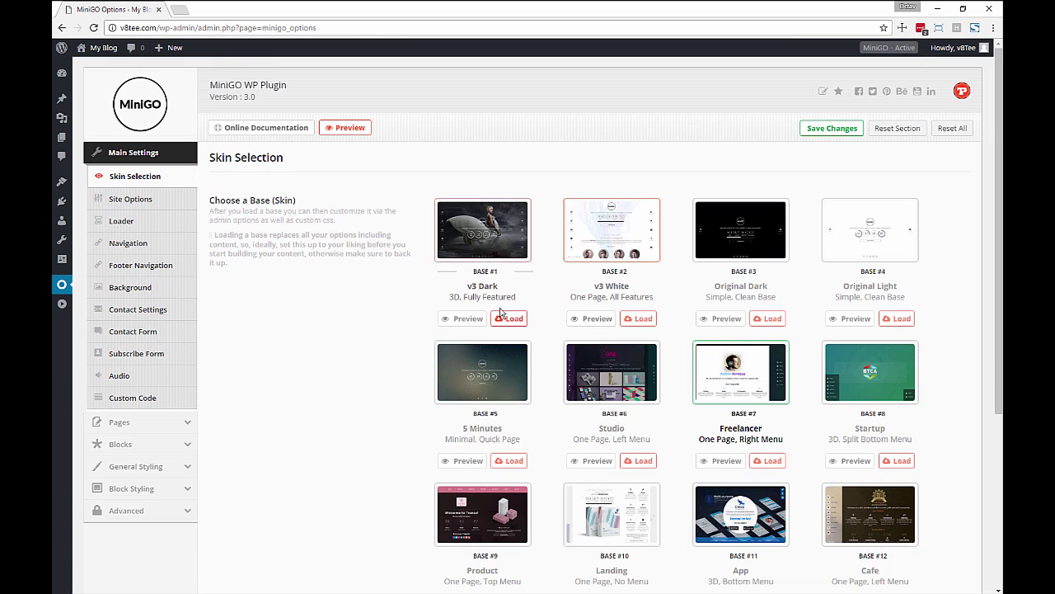
Step: Load the Original Dark base skin, choosing Yes for copying its options to the server, and confirm the import and leaving the page
{"action": "scroll", "coordinate": [414, 360], "scroll_direction": "down", "scroll_amount": 2}
{"action": "mouse_move", "coordinate": [493, 262]}
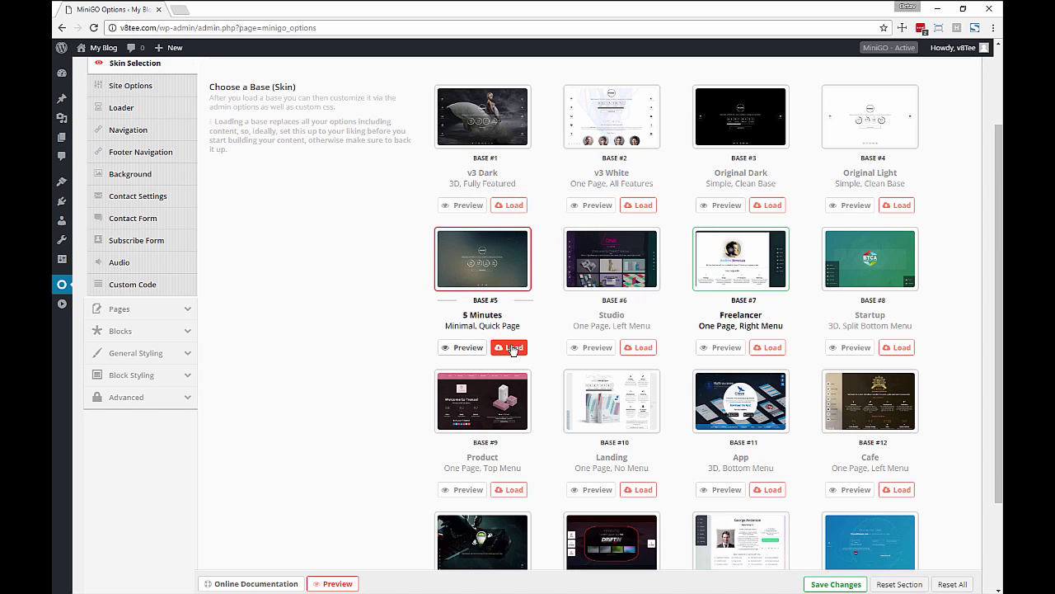
{"action": "mouse_move", "coordinate": [746, 132]}
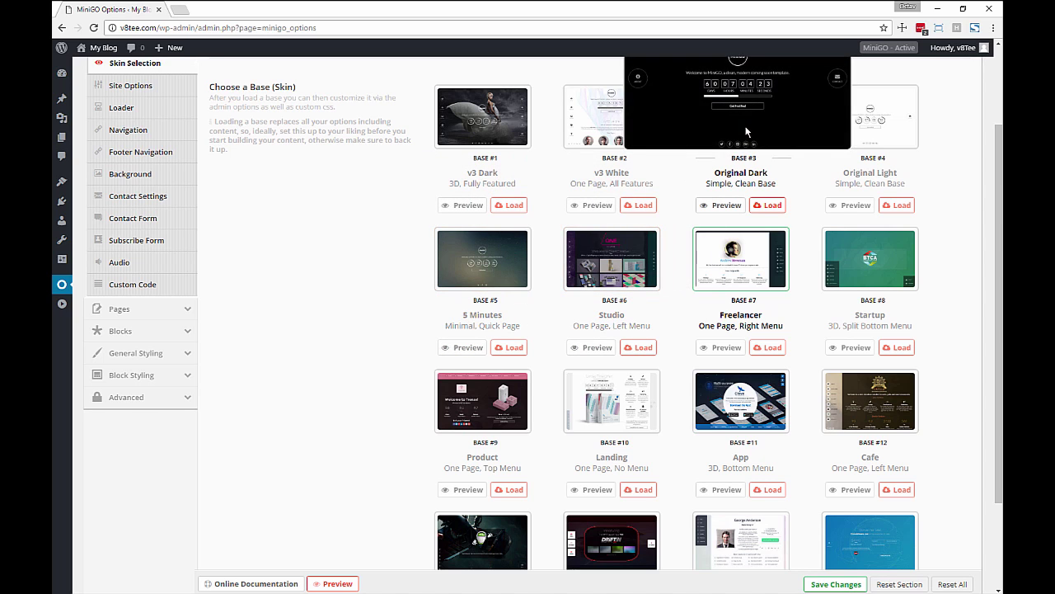
{"action": "scroll", "coordinate": [751, 149], "scroll_direction": "up", "scroll_amount": 2}
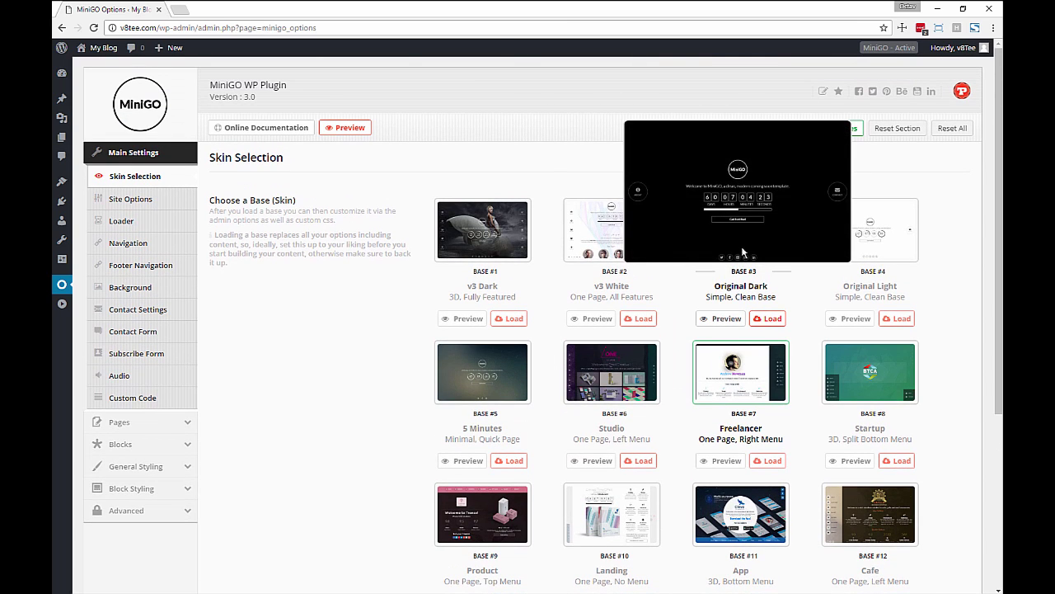
{"action": "left_click", "coordinate": [772, 319]}
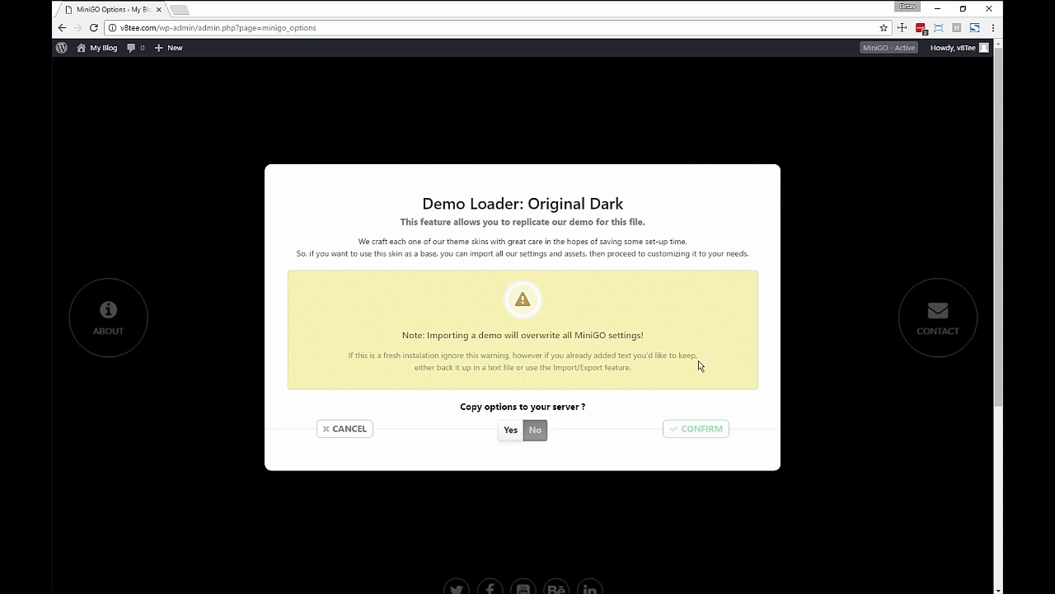
{"action": "left_click", "coordinate": [510, 430]}
{"action": "left_click", "coordinate": [685, 427]}
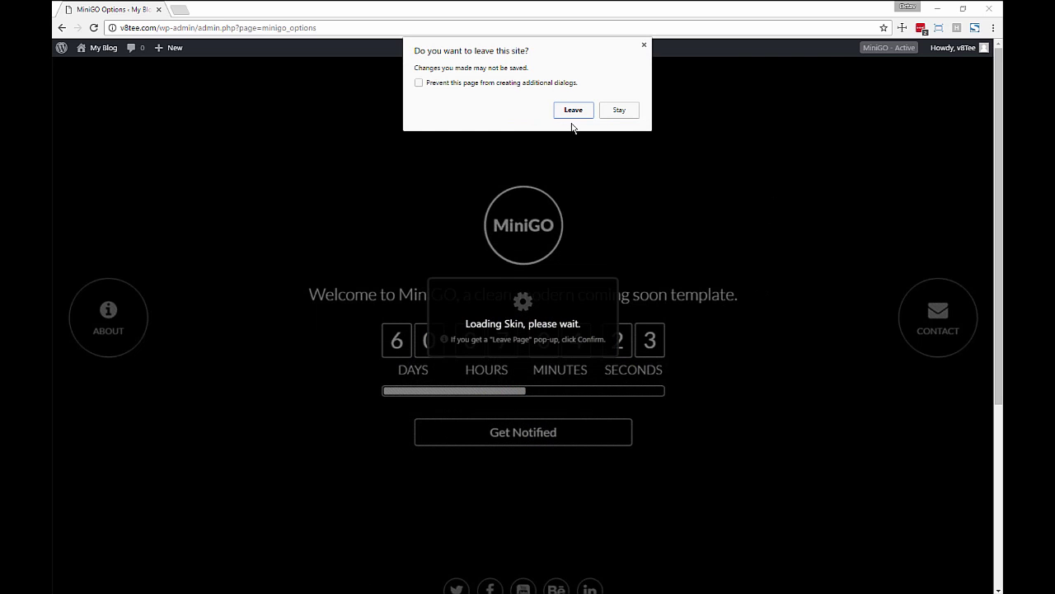
{"action": "left_click", "coordinate": [573, 111]}
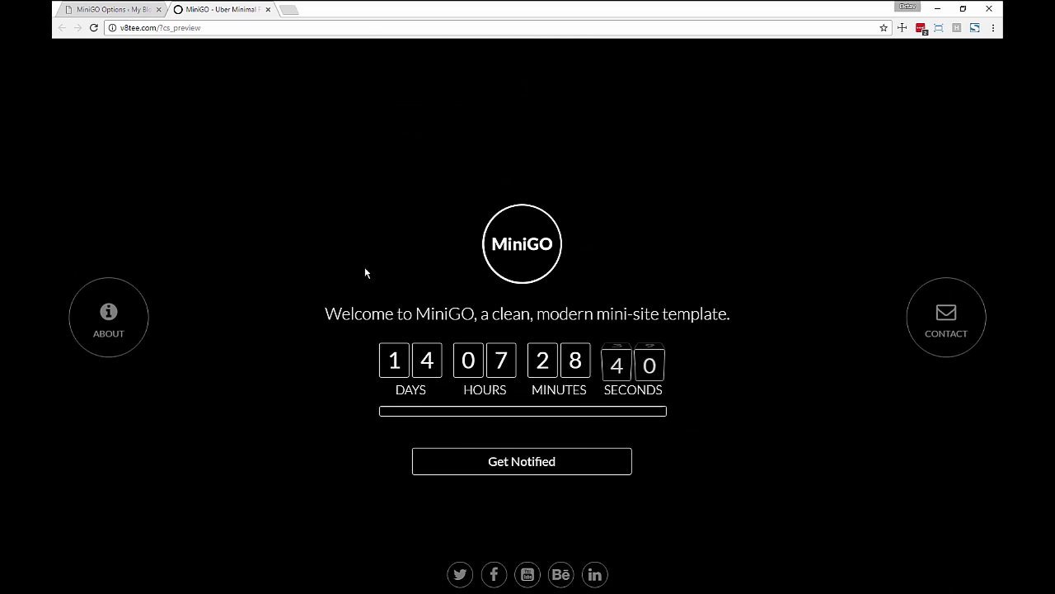
Step: View the About and Contact sections of the Original Dark site preview, then close the preview
{"action": "left_click", "coordinate": [92, 316]}
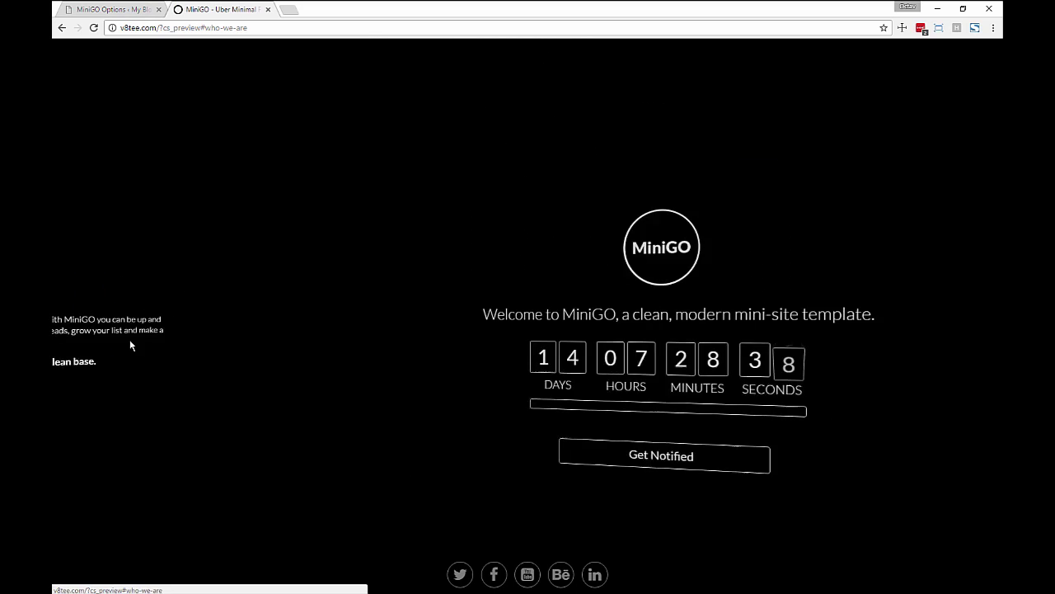
{"action": "left_click", "coordinate": [123, 329]}
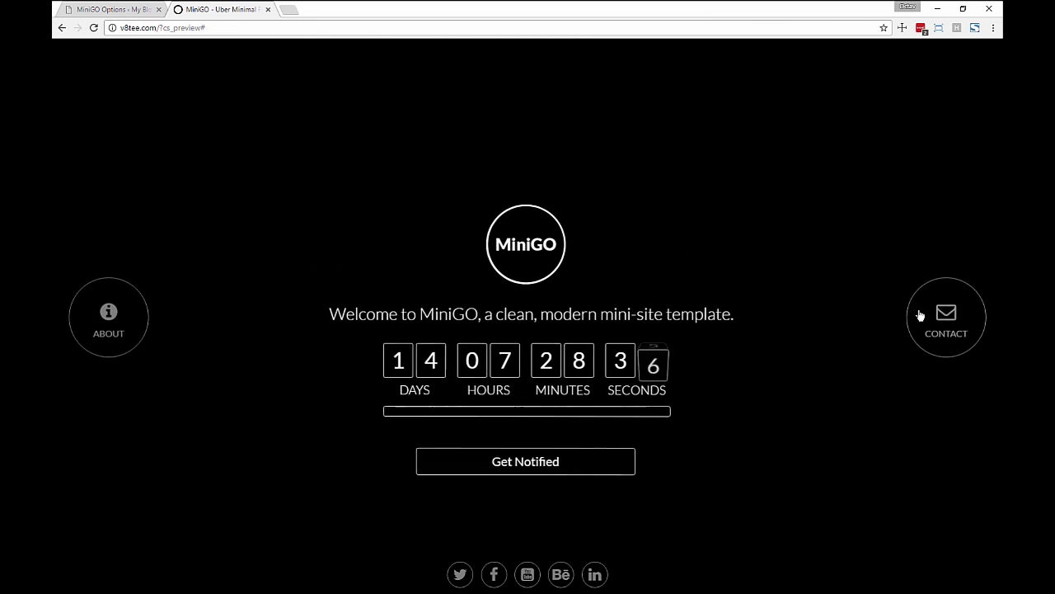
{"action": "left_click", "coordinate": [922, 315]}
{"action": "left_click", "coordinate": [947, 314]}
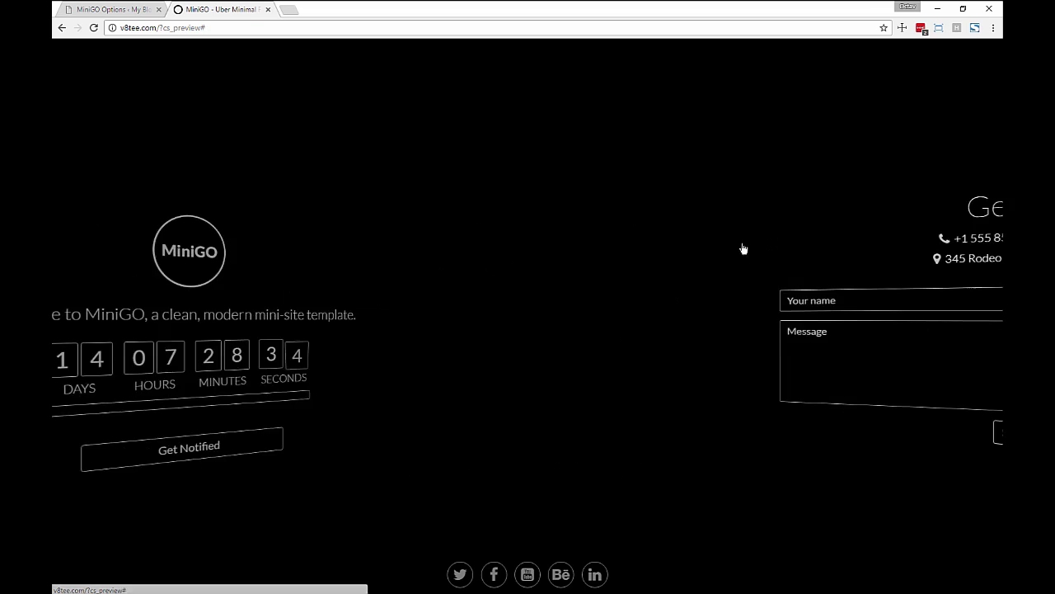
{"action": "left_click", "coordinate": [268, 9]}
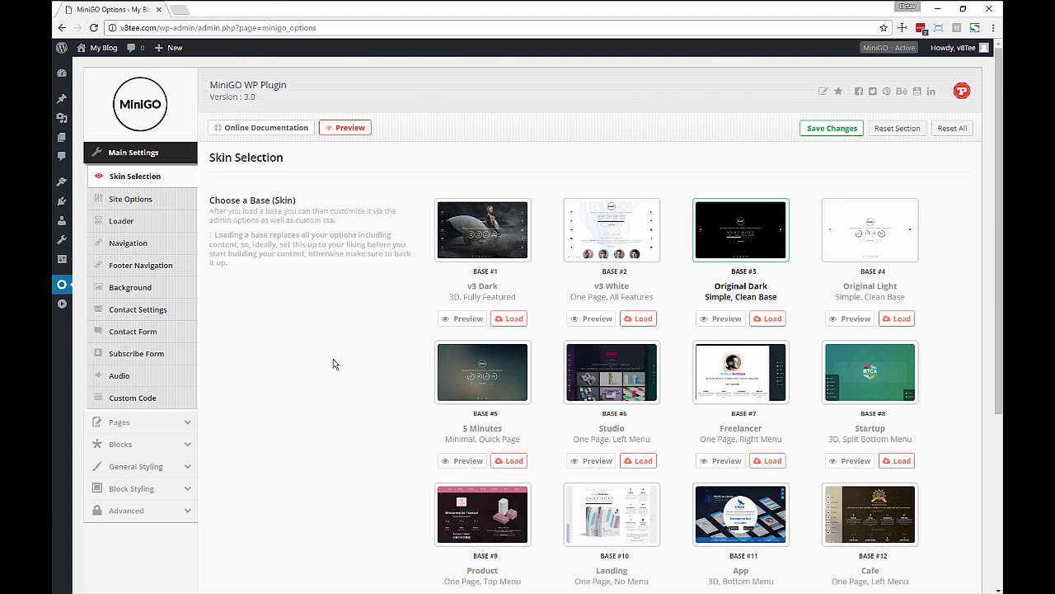
Step: Load the v3 Dark base skin, choosing Yes for copying its options to the server, and confirm the import
{"action": "left_click", "coordinate": [512, 319]}
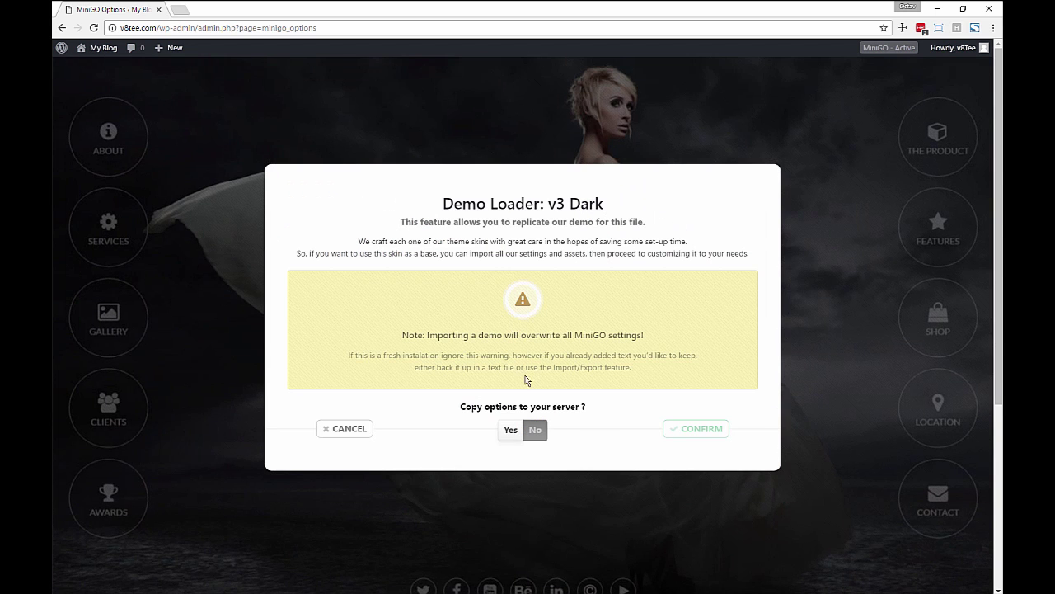
{"action": "left_click", "coordinate": [510, 429]}
{"action": "left_click", "coordinate": [712, 433]}
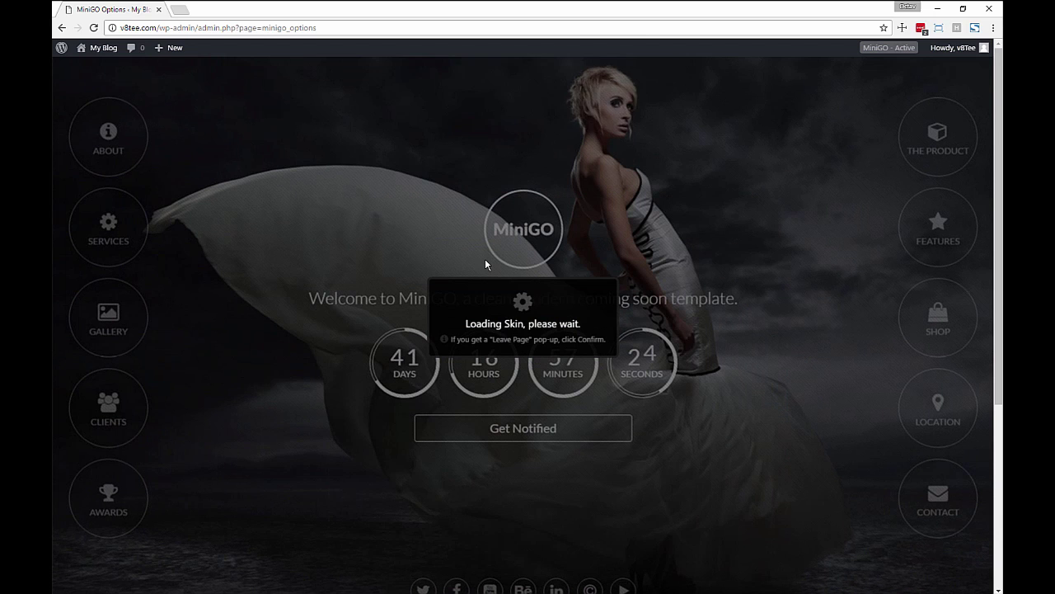
{"action": "left_click", "coordinate": [572, 116]}
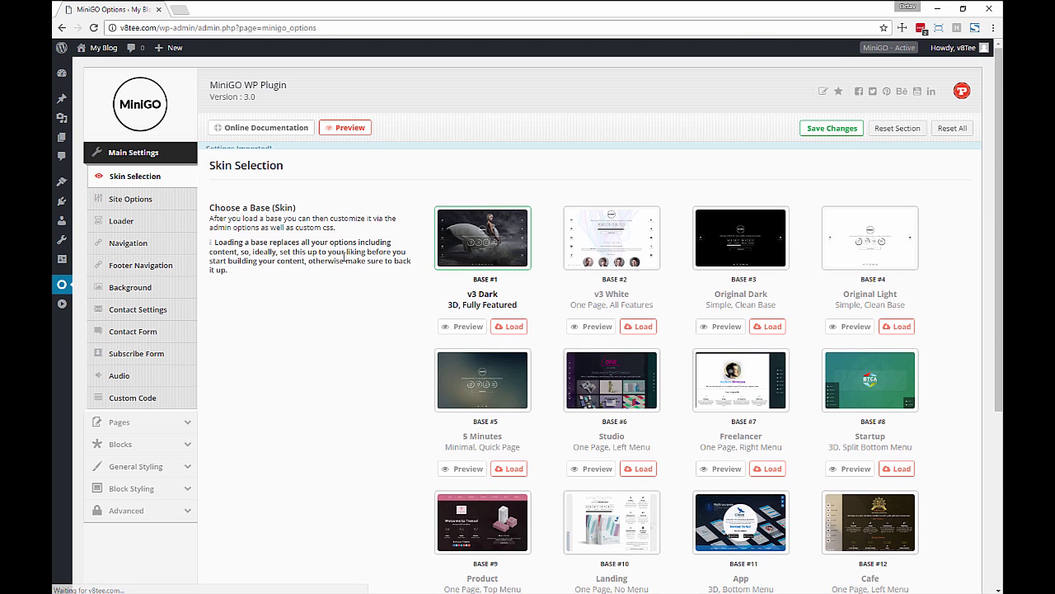
Step: Open the site preview with the v3 Dark skin and close it to return to the skin selection
{"action": "left_click", "coordinate": [337, 131]}
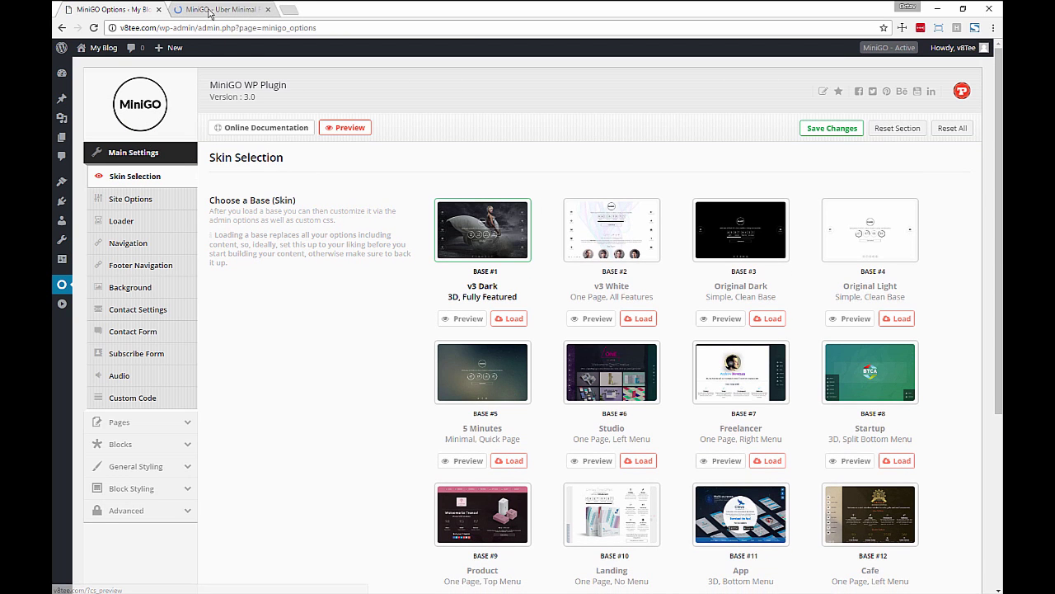
{"action": "left_click", "coordinate": [212, 10]}
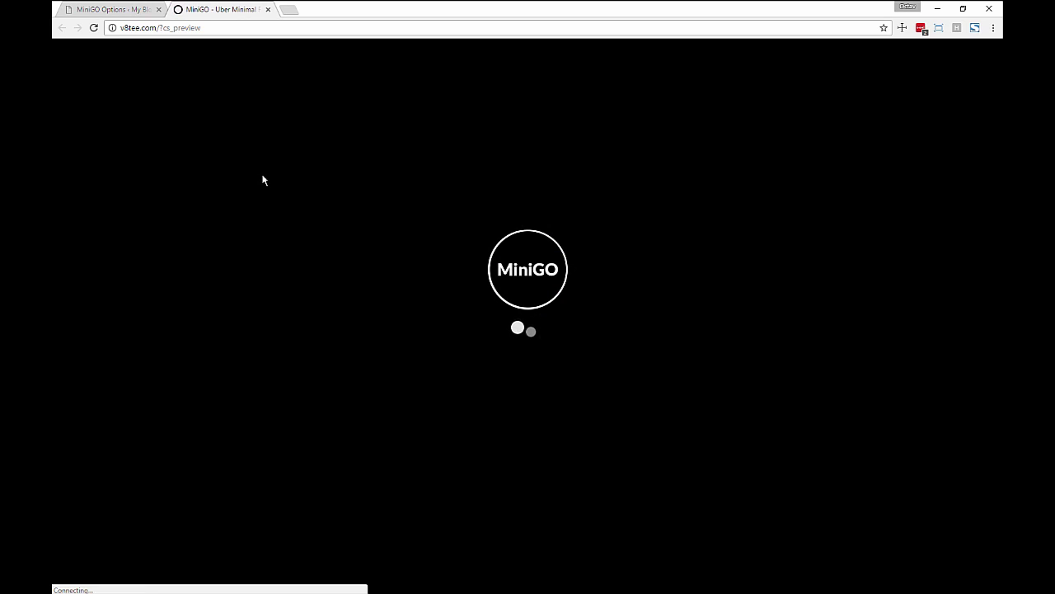
{"action": "key", "text": "ctrl+w"}
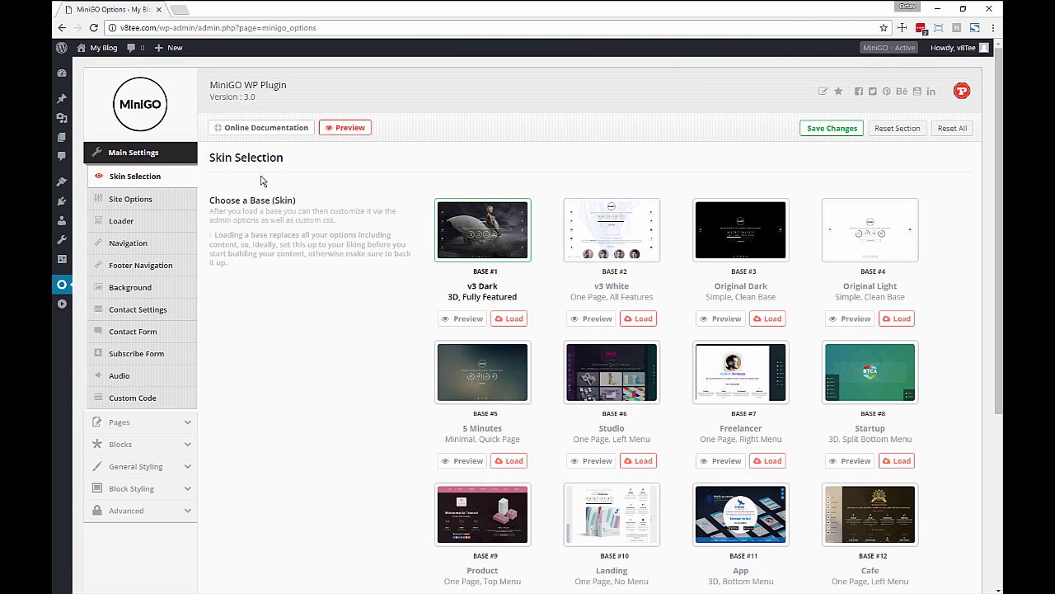